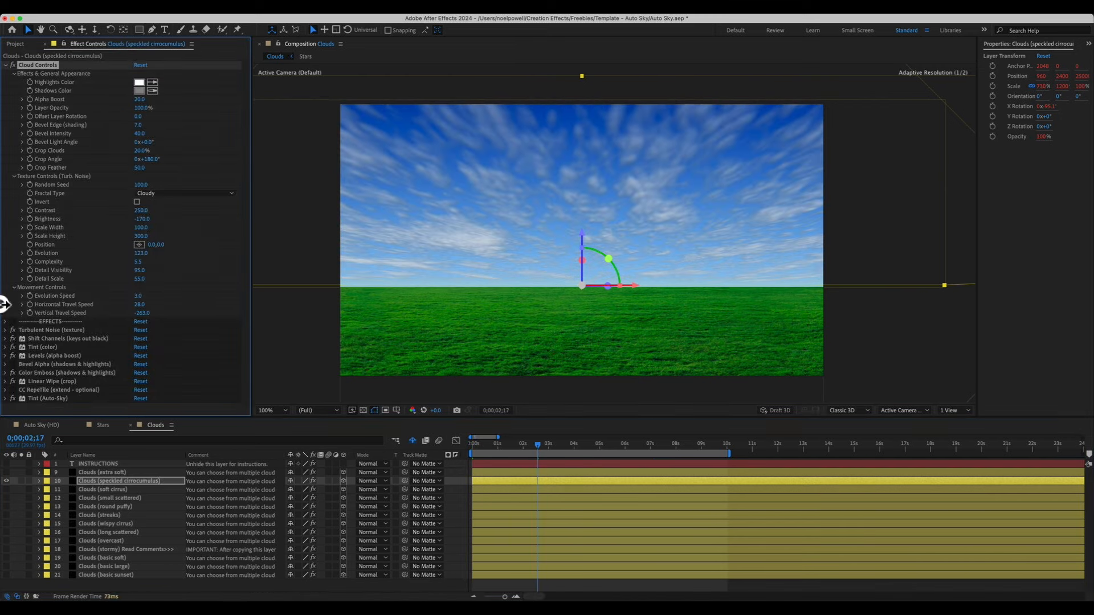
Step: In the Auto Sky (HD) composition, toggle the Optional Moon Shadow (Dark Side) layer's visibility and inspect its shadow controls
left_click(41, 425)
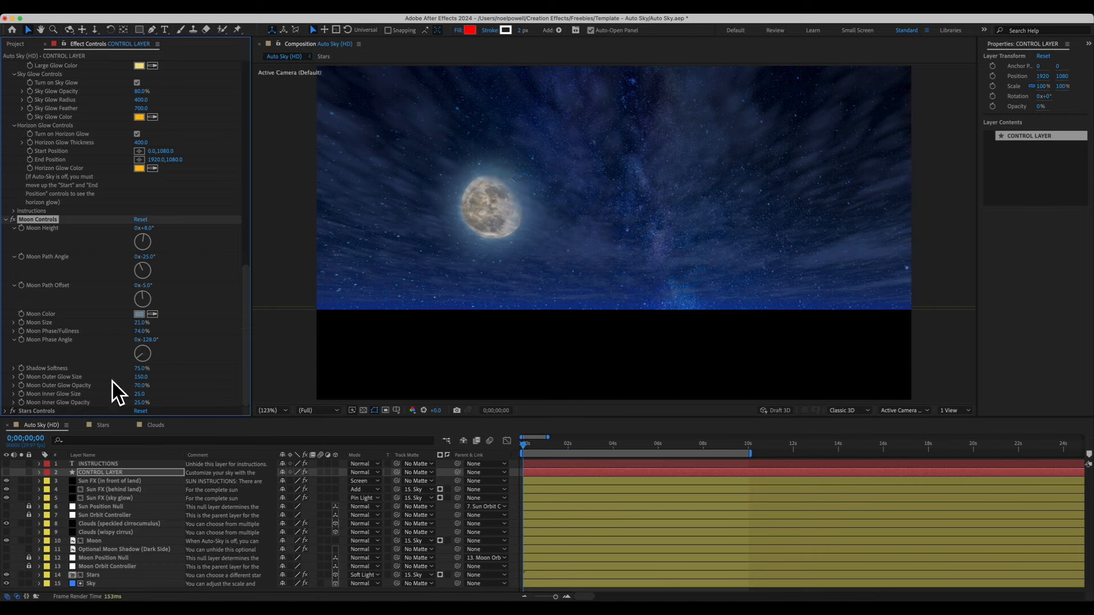
left_click(7, 550)
left_click(123, 550)
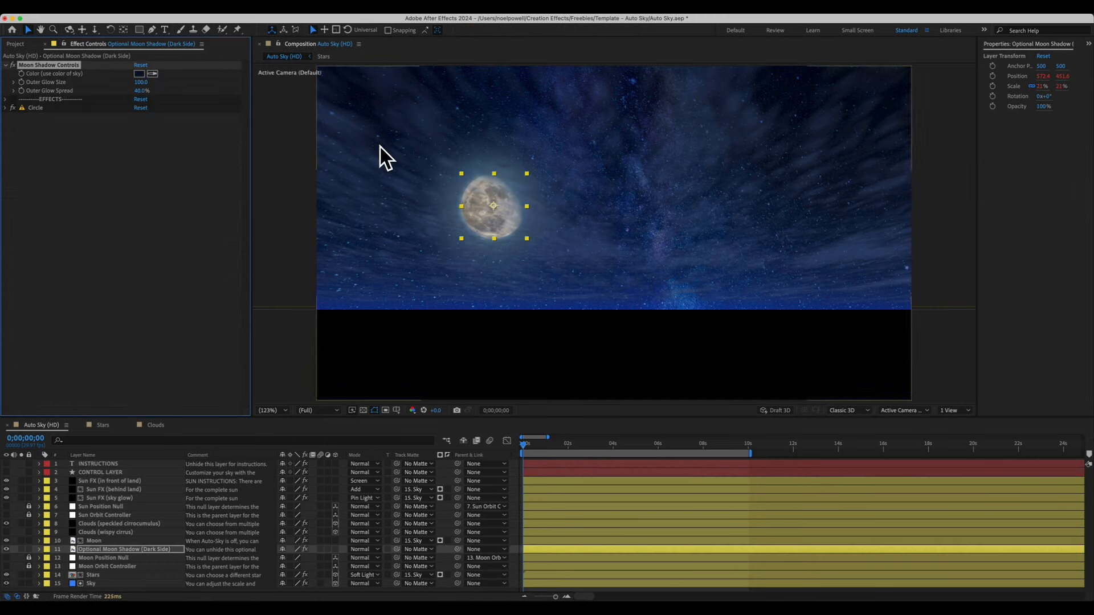
left_click(7, 550)
Step: Set the Clouds (speckled cirrocumulus) layer's Alpha Boost to 31 and adjust its Horizontal Travel Speed
left_click(114, 524)
left_click_drag(139, 100, 169, 109)
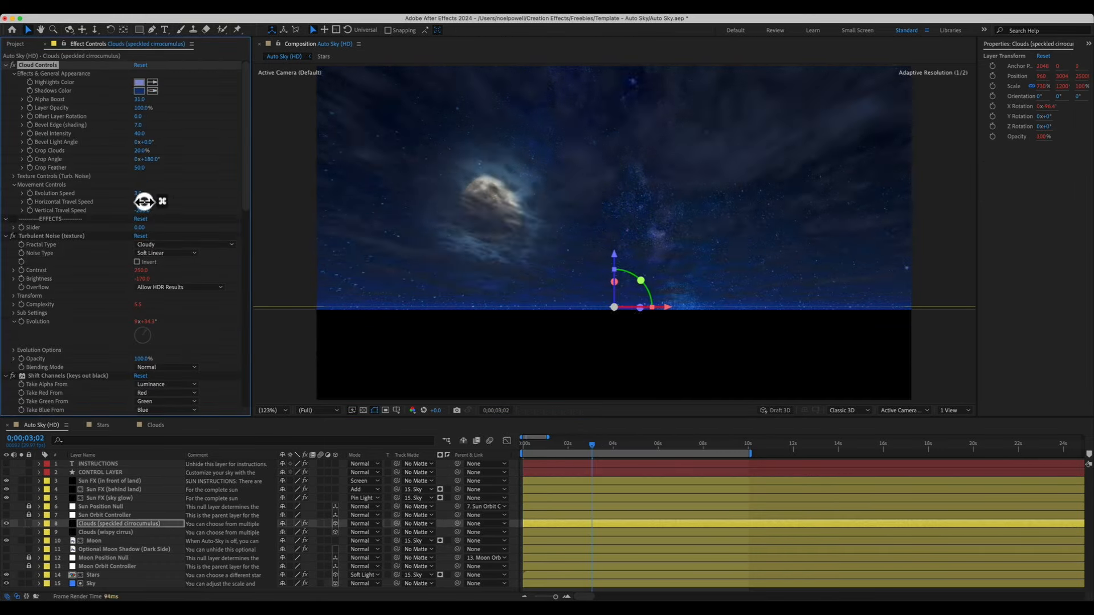
left_click_drag(142, 200, 169, 239)
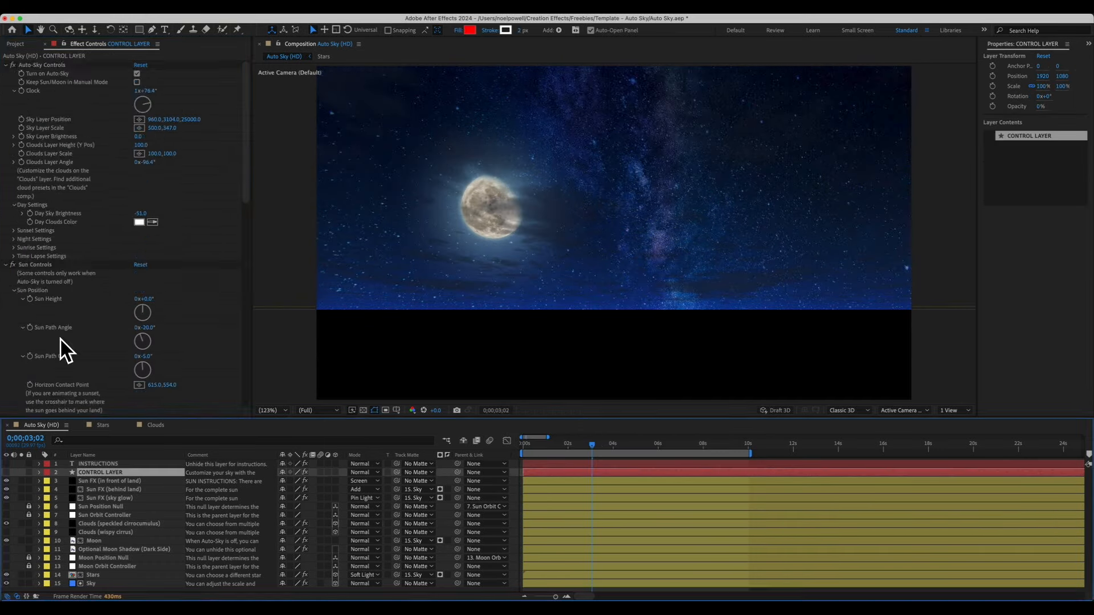
left_click(114, 575)
key("e")
key("e")
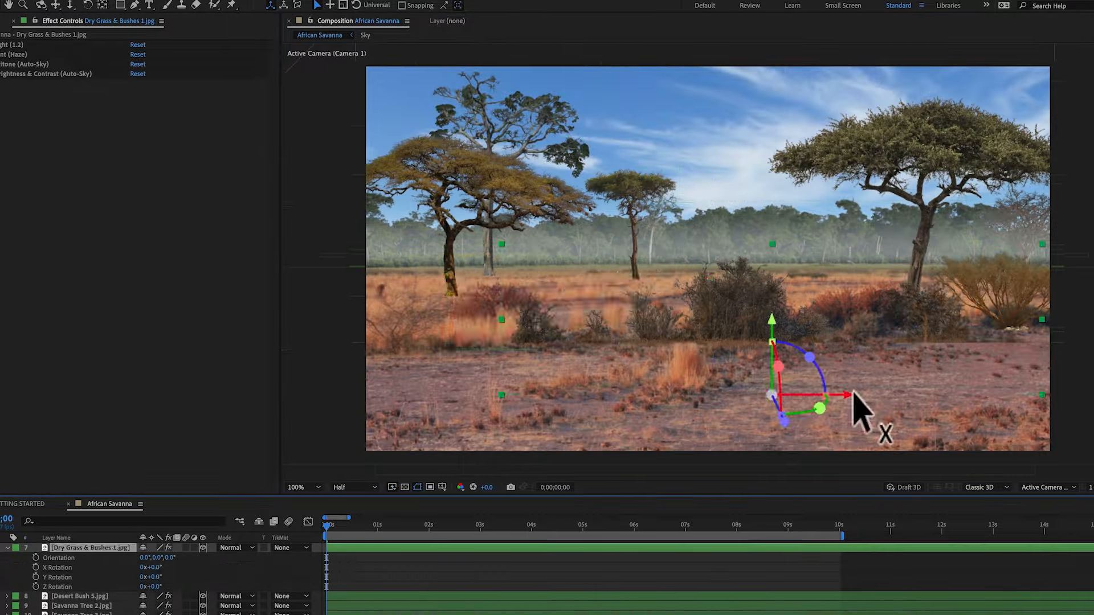
Step: Move the Dry Grass & Bushes 1.jpg layer along the X axis in the African Savanna composition
left_click_drag(861, 415, 692, 420)
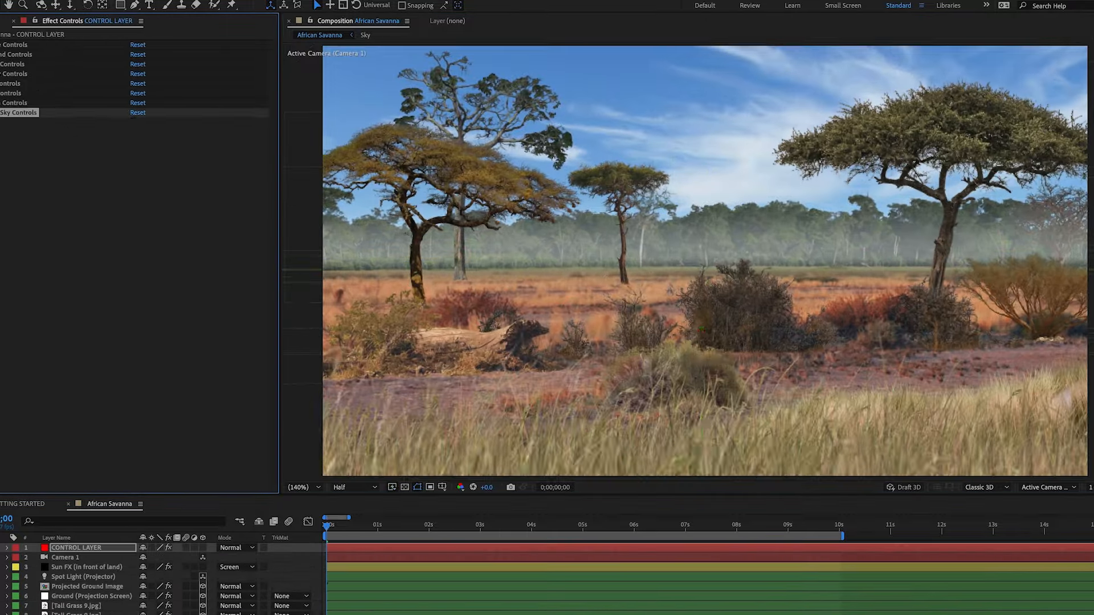
left_click_drag(152, 142, 152, 147)
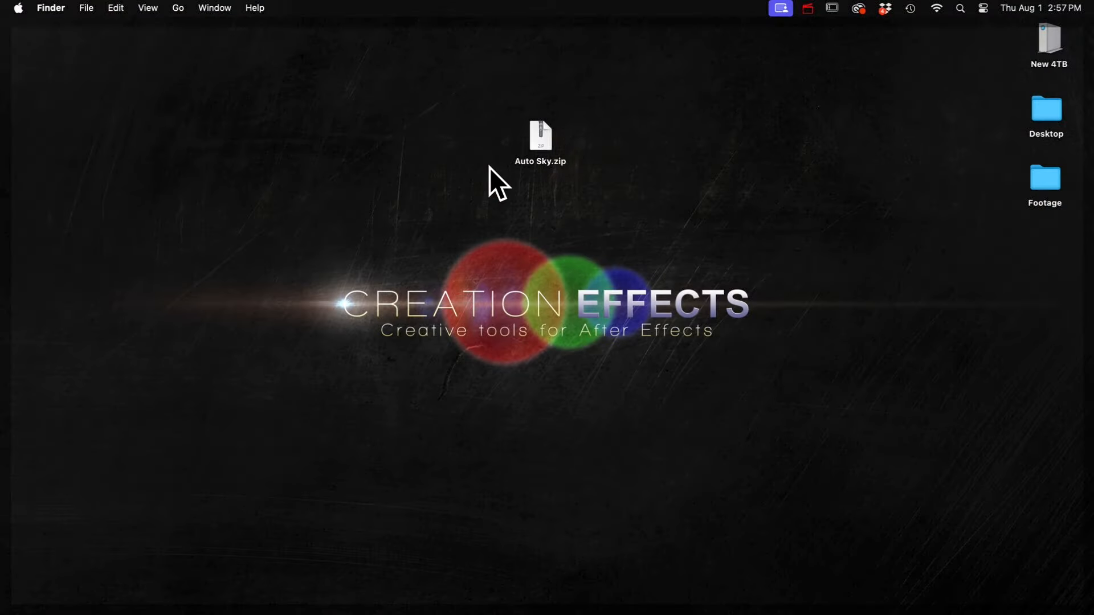
Step: Extract Auto Sky.zip on the desktop and open the Auto Sky.aep project from the extracted folder in After Effects
double_click(548, 137)
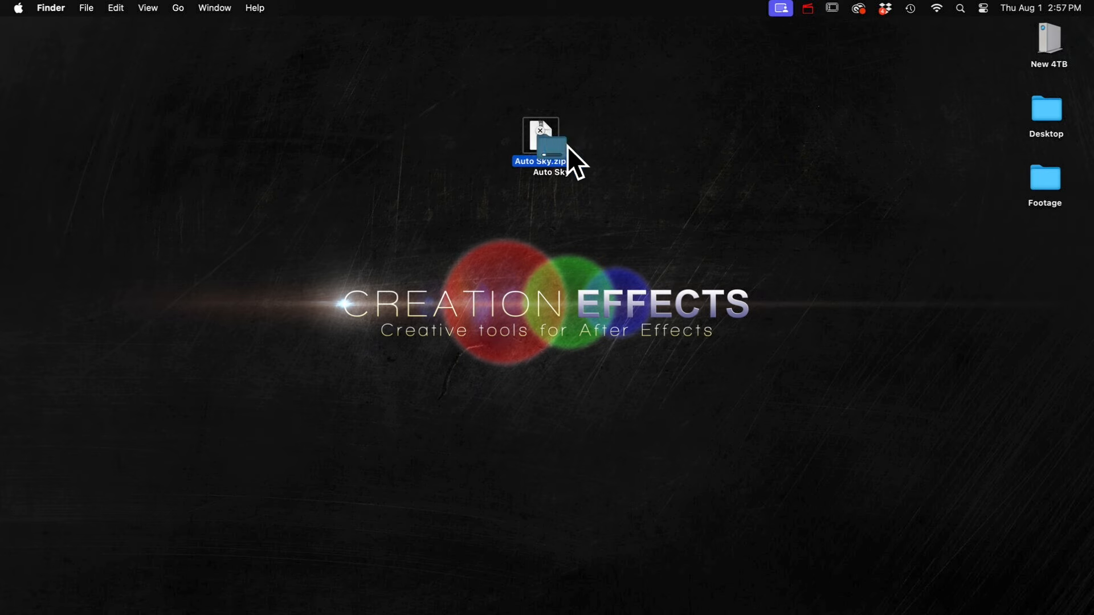
double_click(621, 136)
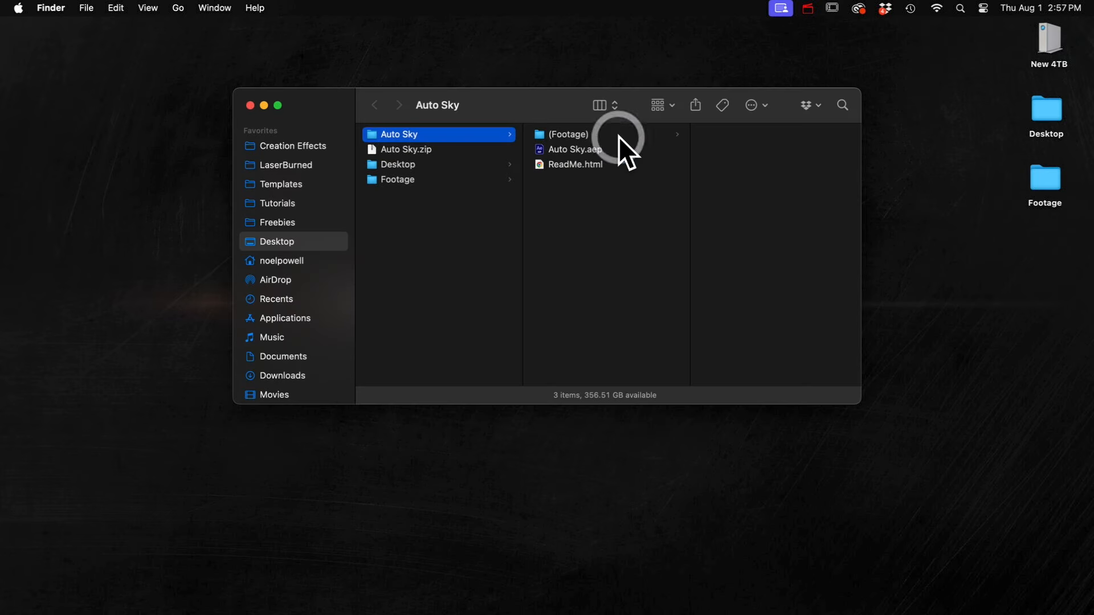
left_click(566, 152)
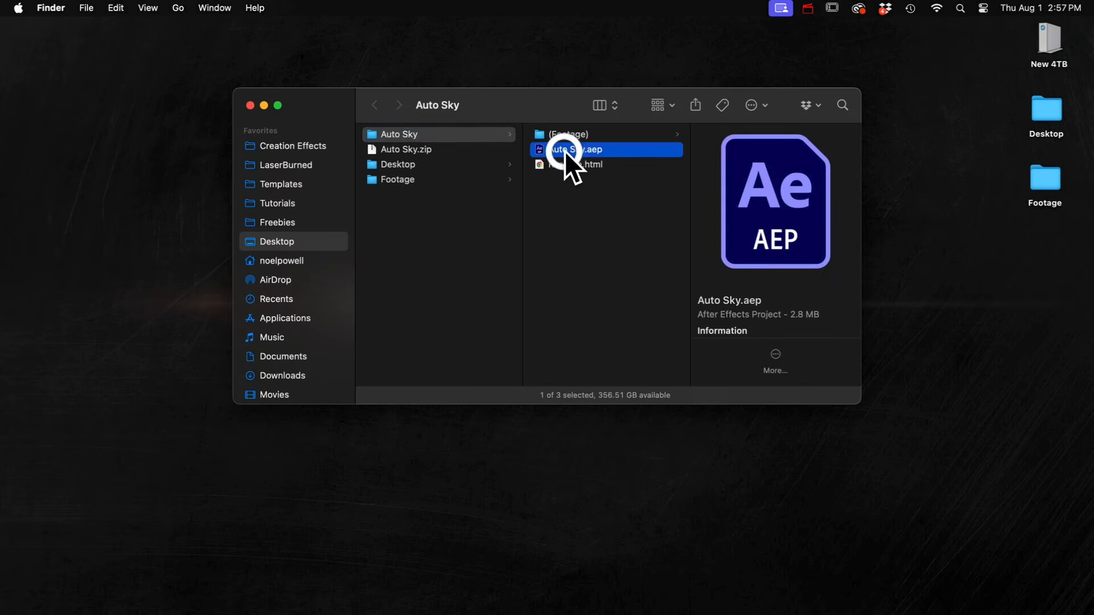
double_click(565, 152)
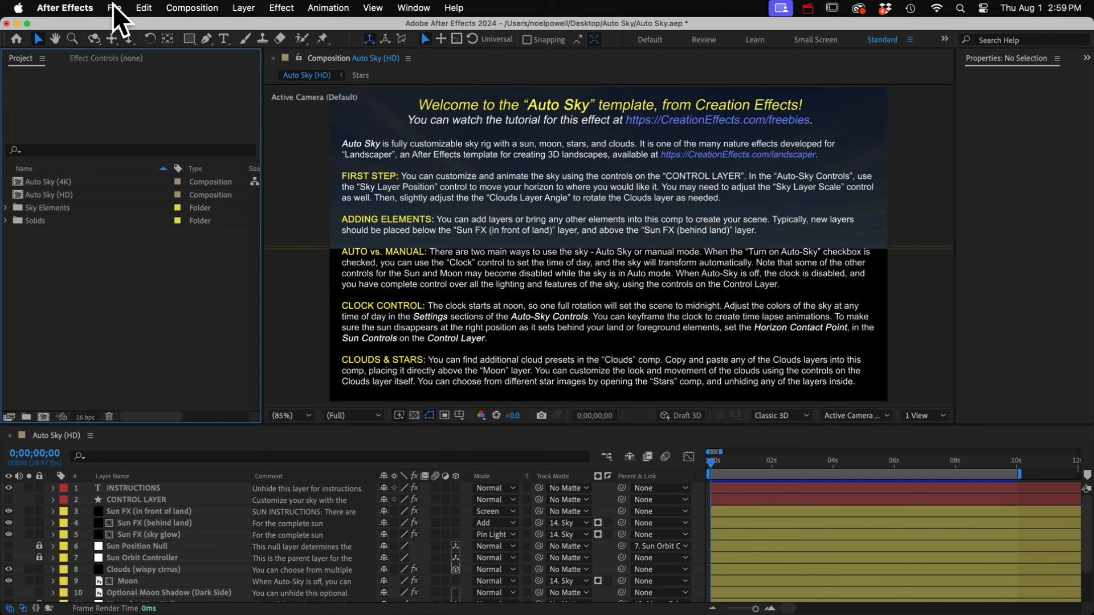
left_click(114, 8)
mouse_move(131, 210)
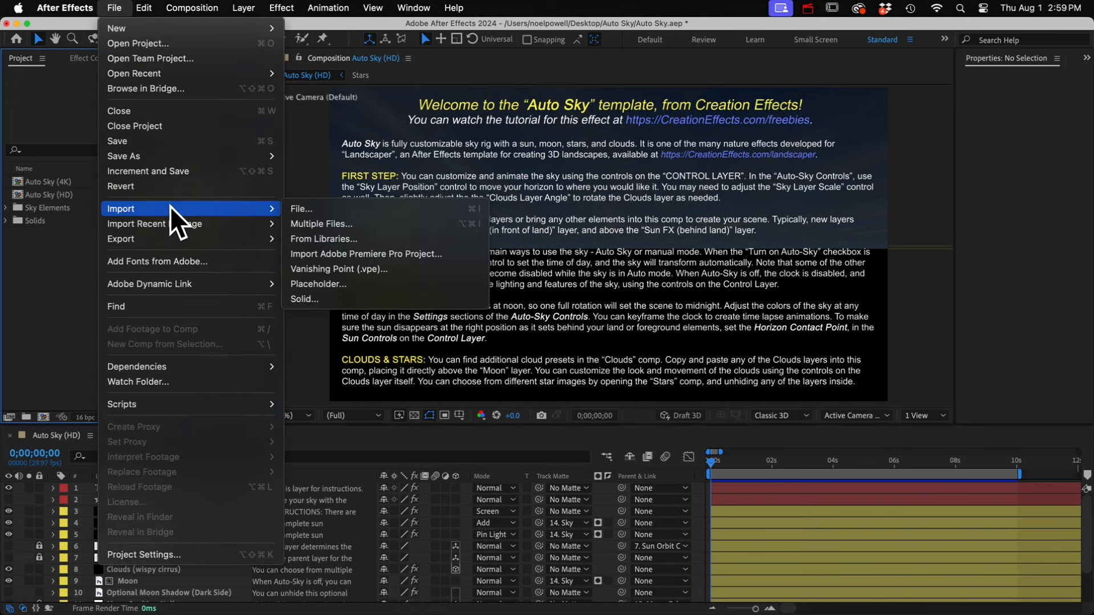
left_click(313, 210)
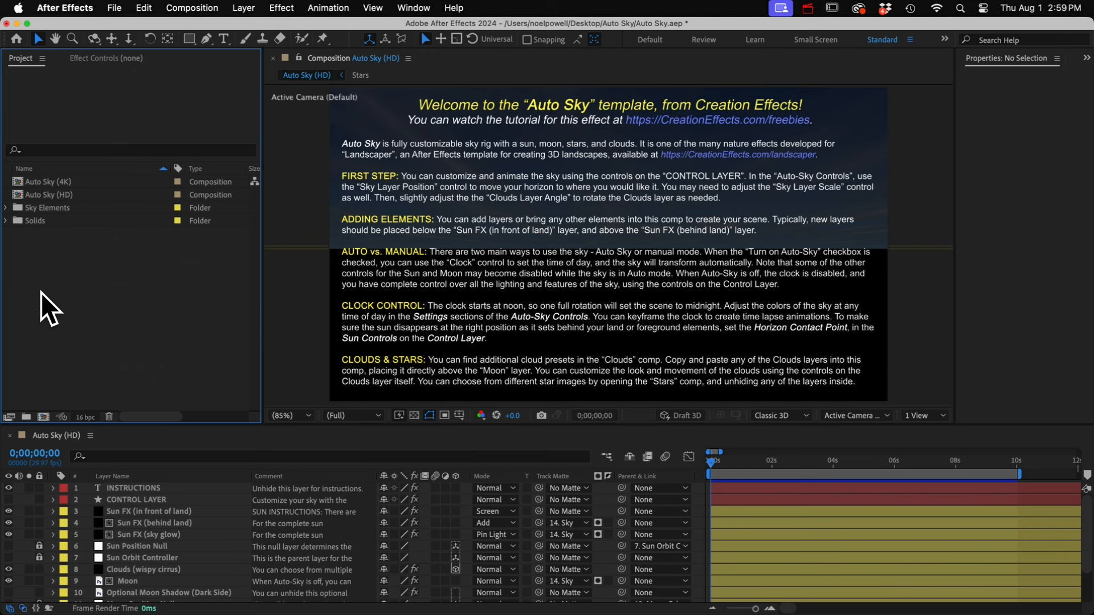
Step: Check the Auto Sky (4K) composition, then select the Auto Sky (HD) composition and activate its timeline
left_click(51, 181)
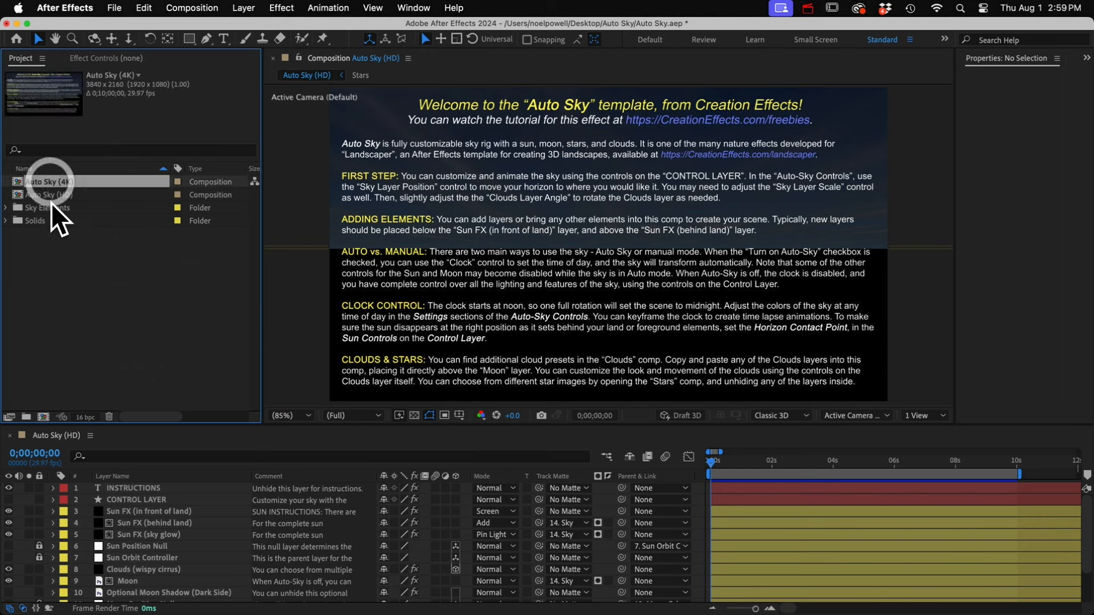
left_click(50, 195)
left_click(238, 436)
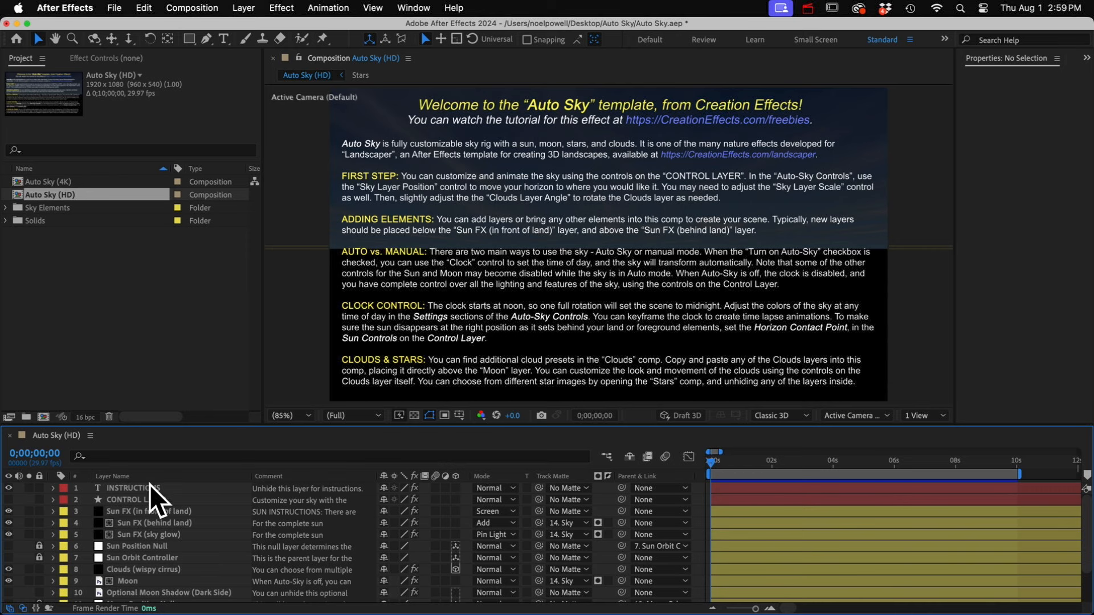
Step: Examine the Sun FX, Sky and Clouds (wispy cirrus) layers in the Auto Sky (HD) layer stack
left_click(150, 512)
left_click(145, 533, "shift")
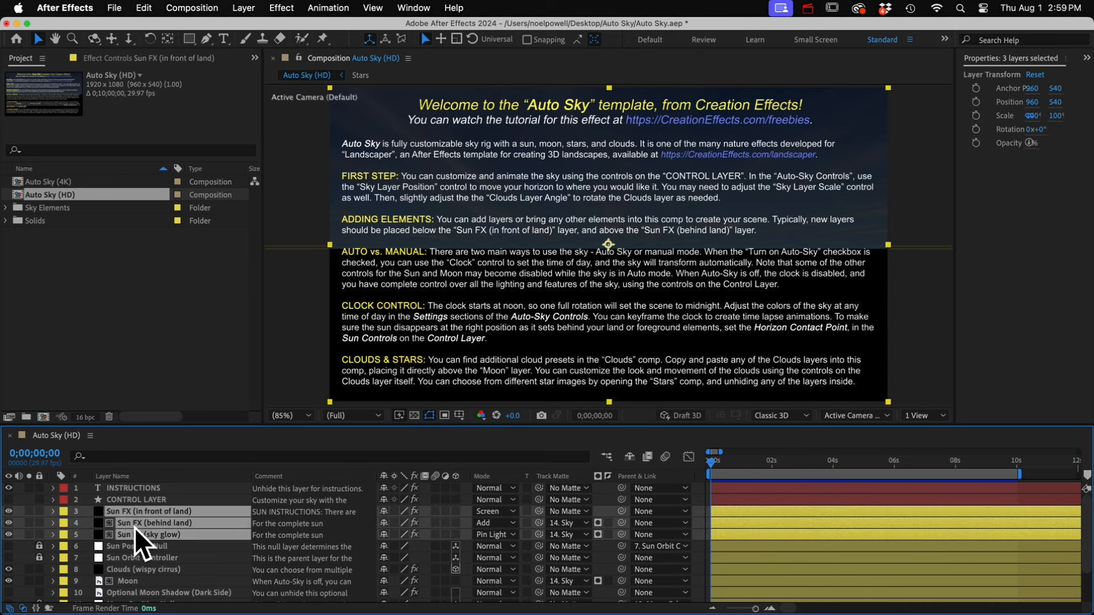
left_click(142, 534)
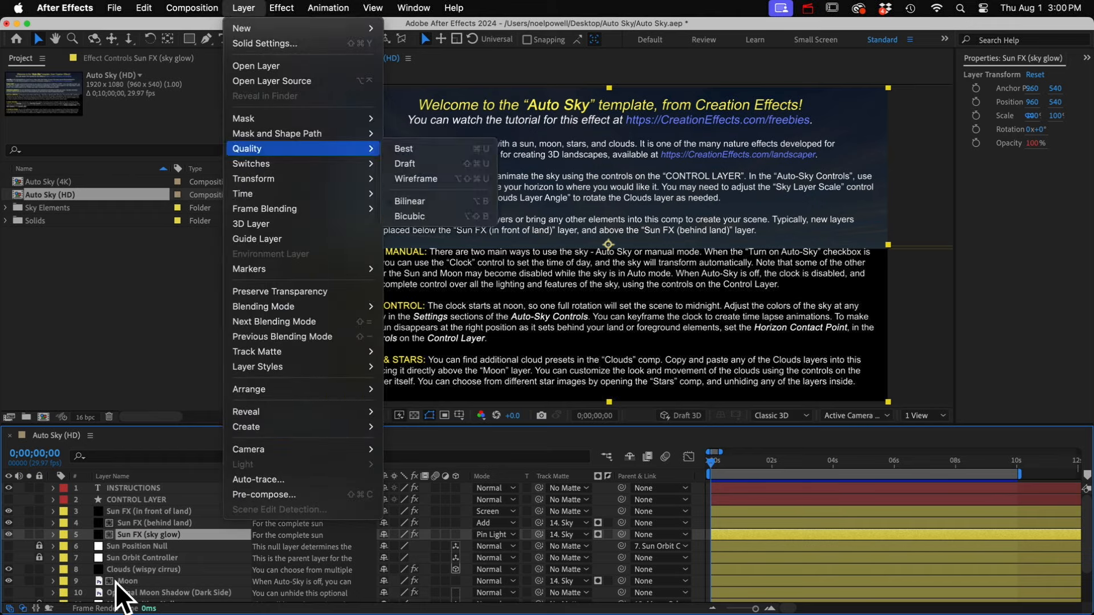
left_click(143, 536)
scroll(145, 547, "down", 4)
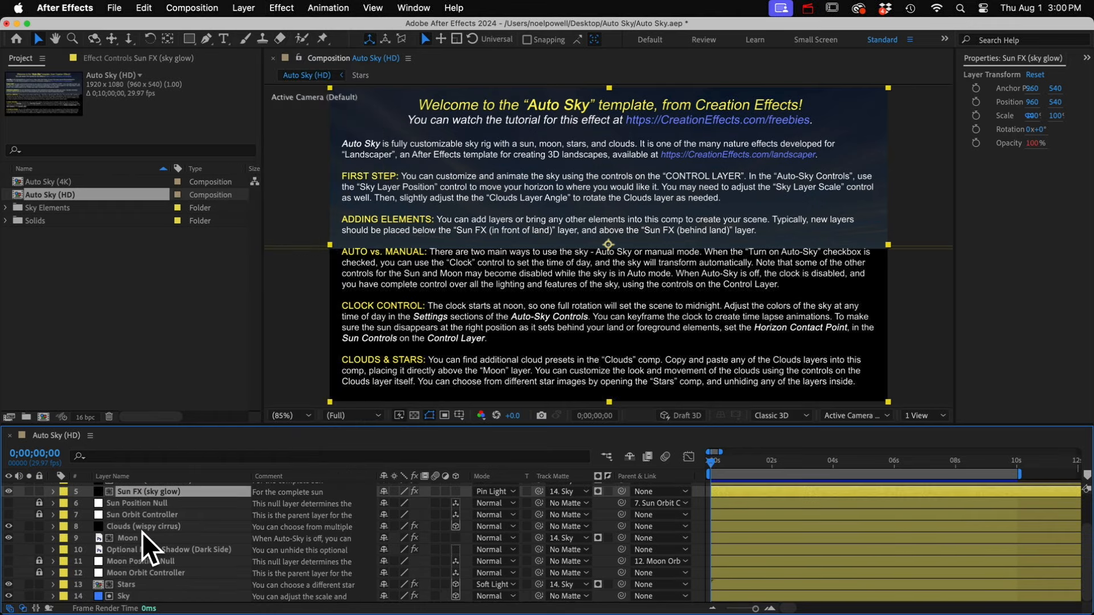
left_click(123, 596)
left_click(143, 527)
Step: Enlarge the timeline area to fit all layers and hide the INSTRUCTIONS text layer
left_click_drag(228, 425, 228, 368)
left_click(171, 596)
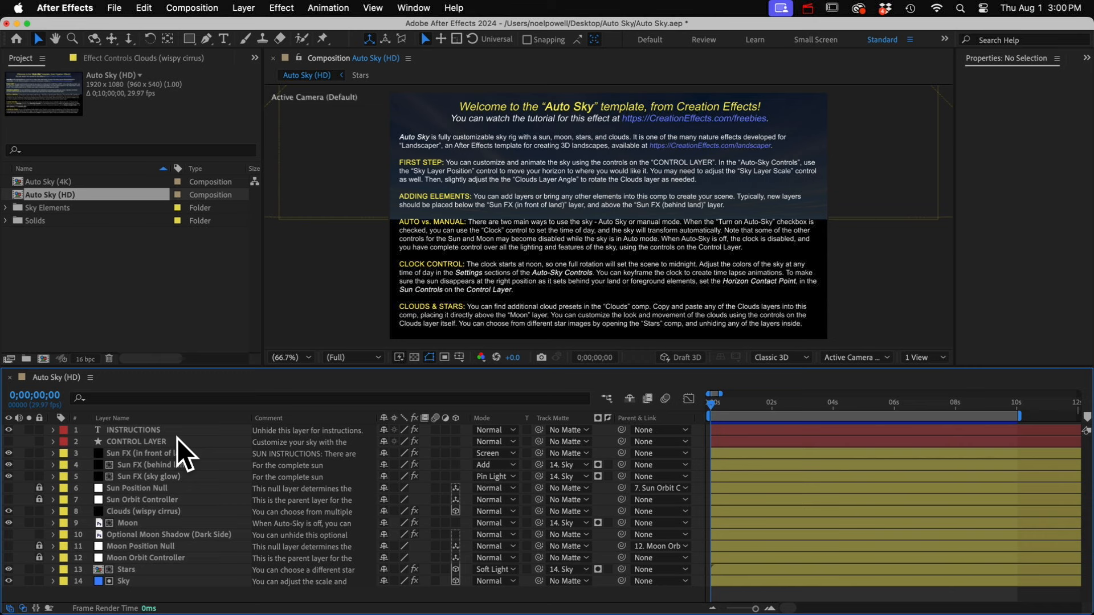
left_click(140, 430)
left_click(540, 221)
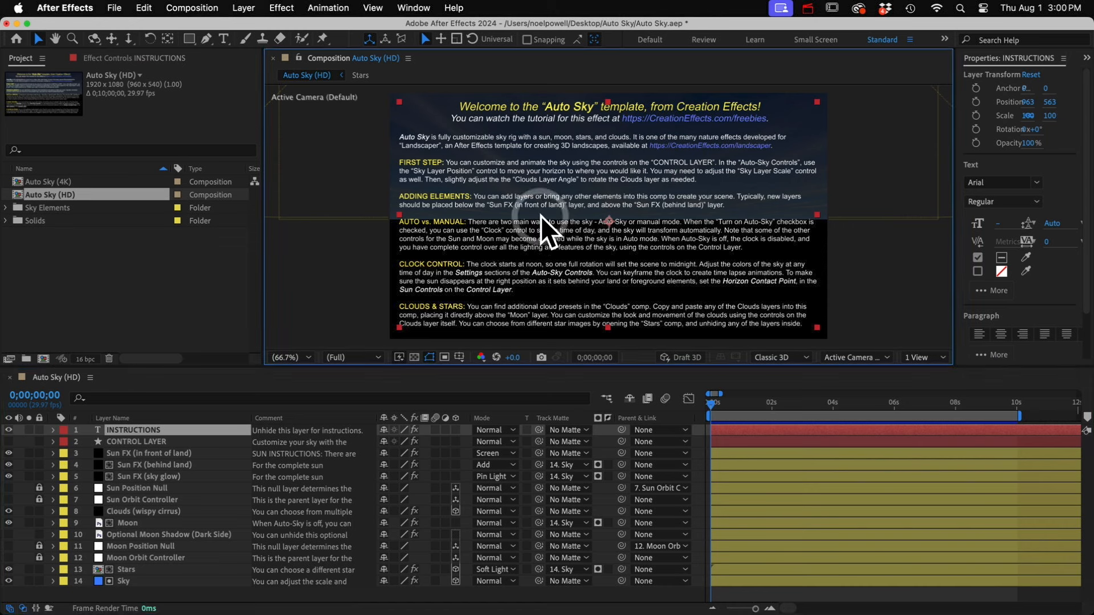
left_click(9, 430)
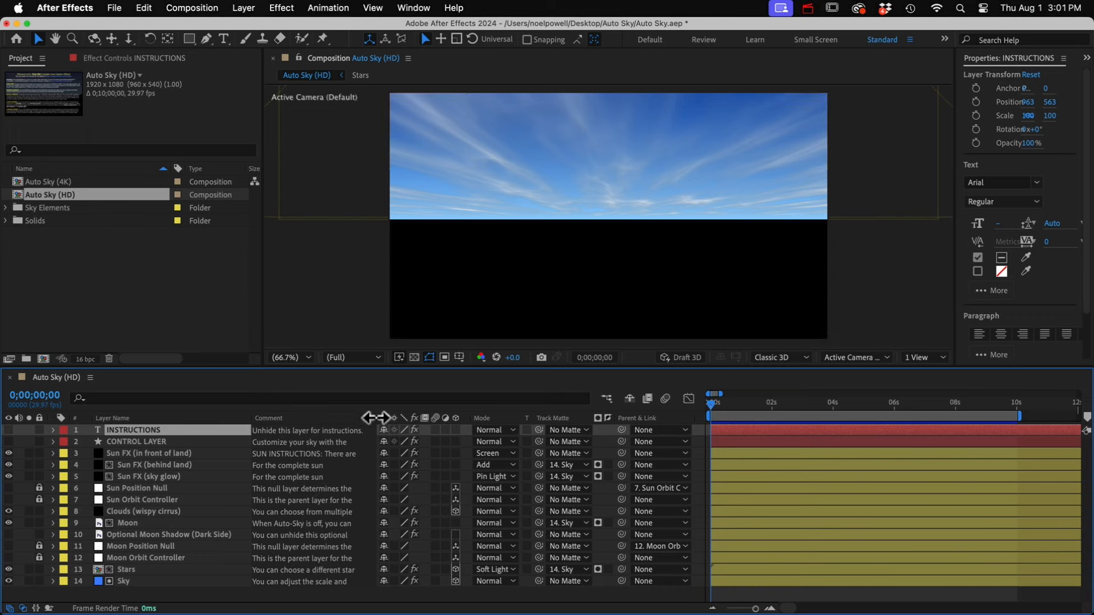
Step: Widen the layer comments to read them, and solo the Sky layer to view it on its own
left_click_drag(376, 418, 615, 419)
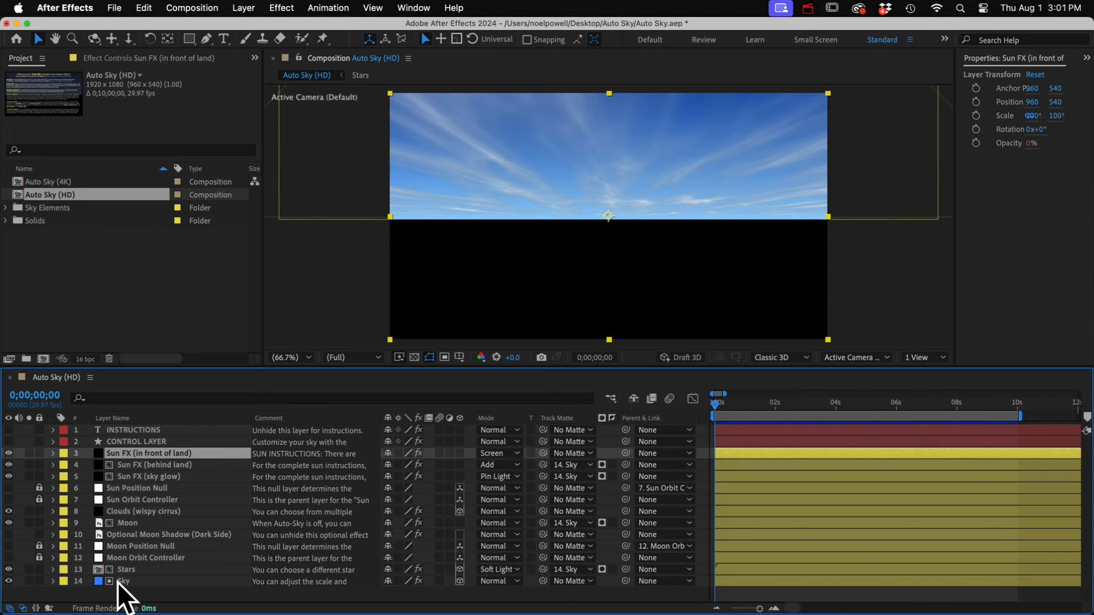
left_click(120, 582)
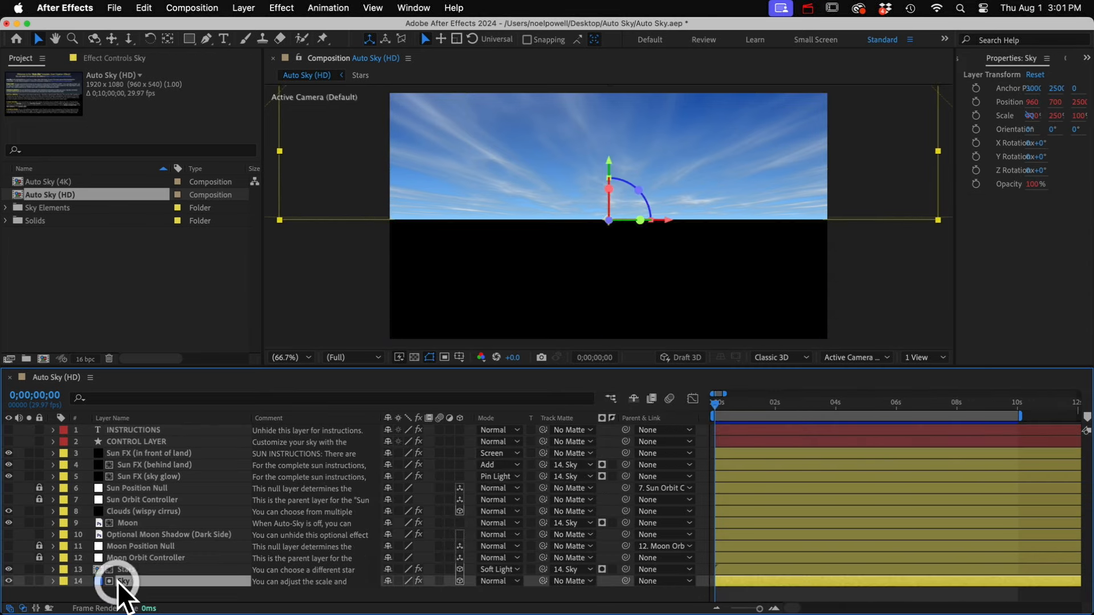
left_click(29, 582)
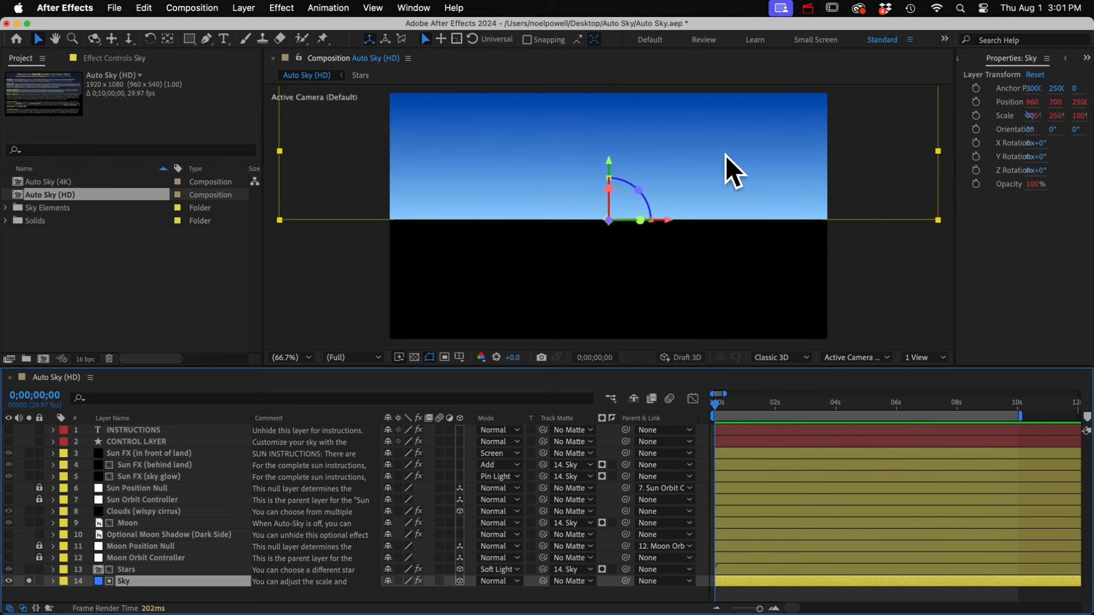
key("p")
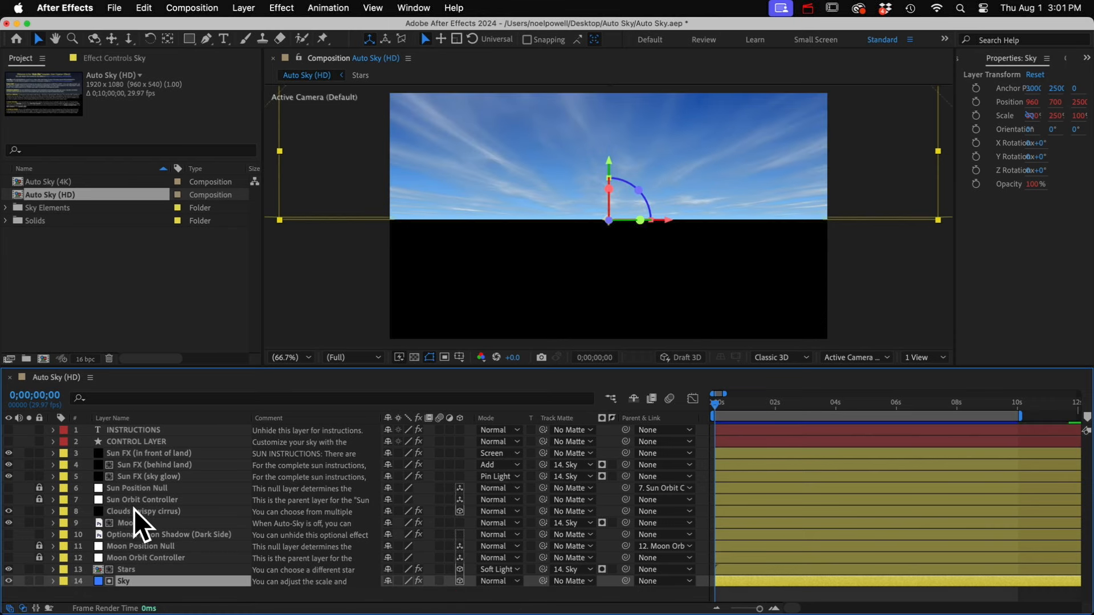
Step: Solo the Clouds (wispy cirrus) layer and inspect its angle in 3D space from the Right view
left_click(134, 511)
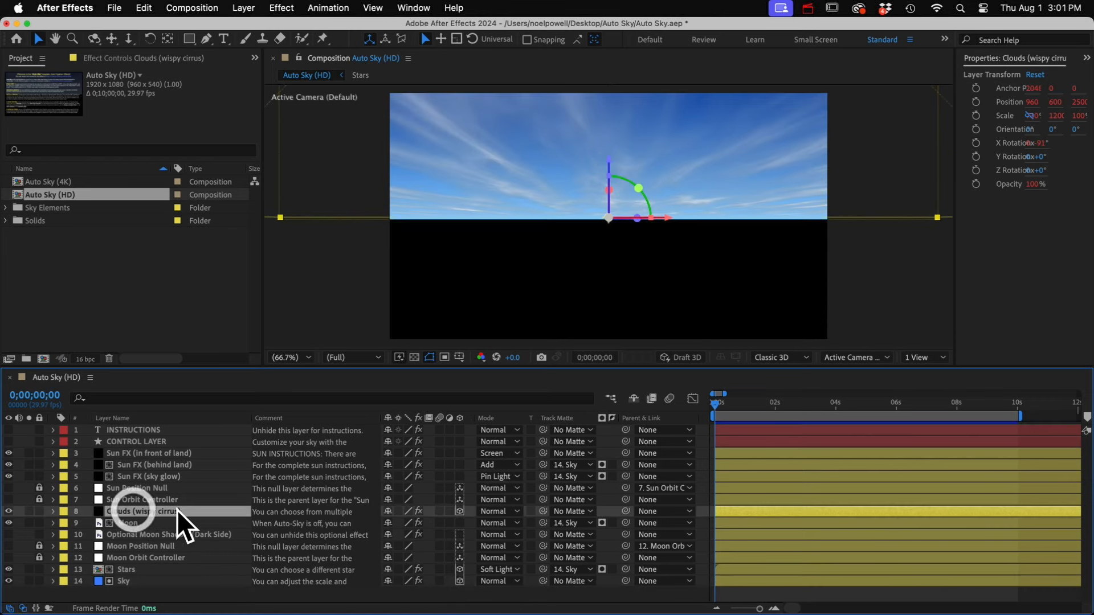
left_click(29, 511)
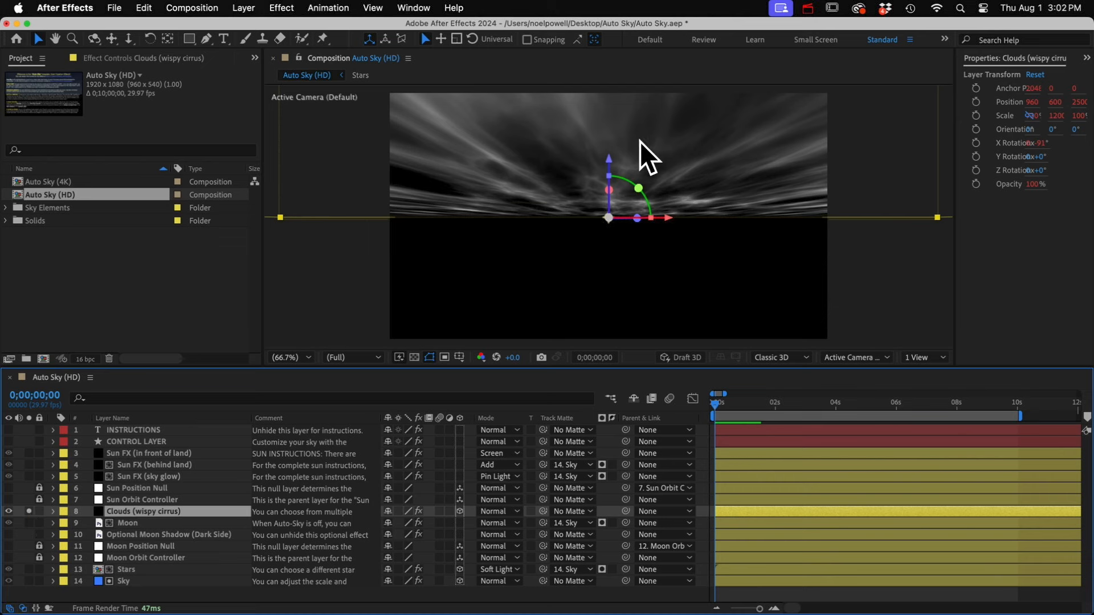
left_click(853, 357)
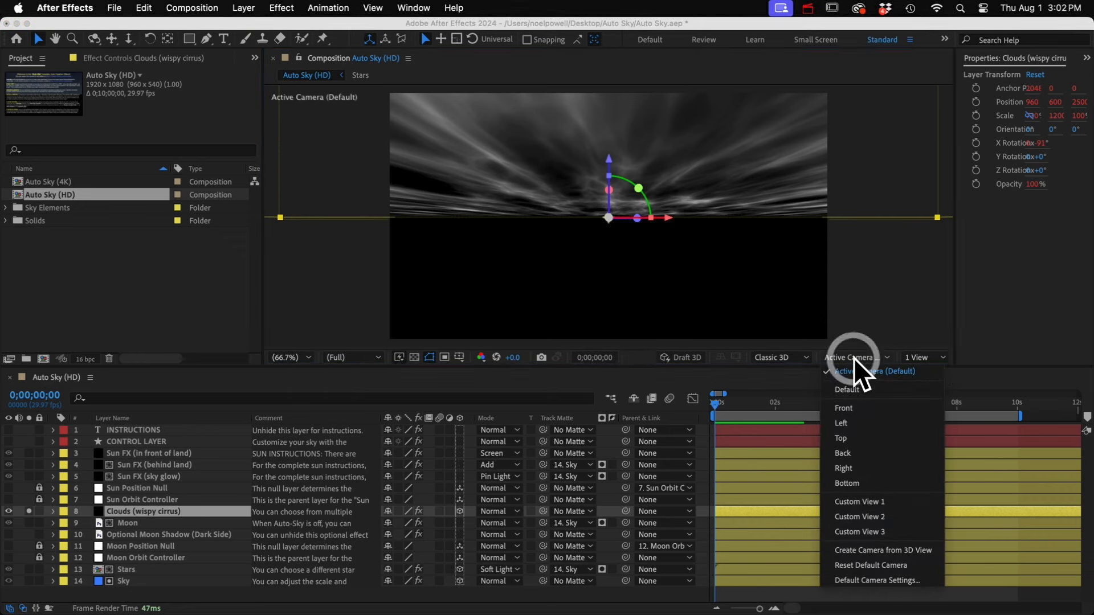
left_click(848, 469)
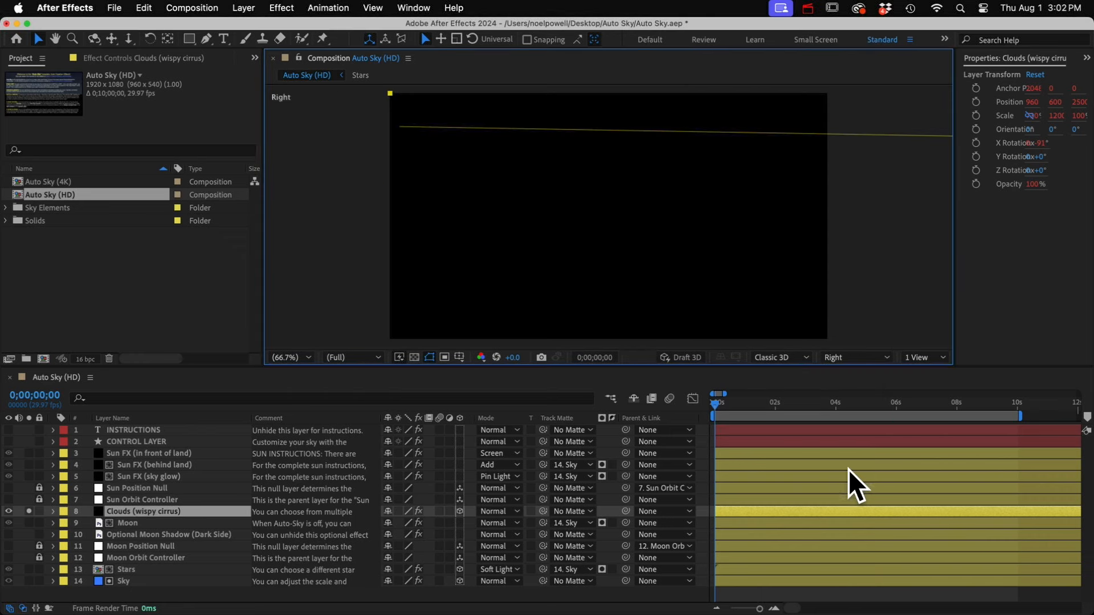
scroll(582, 193, "down", 10)
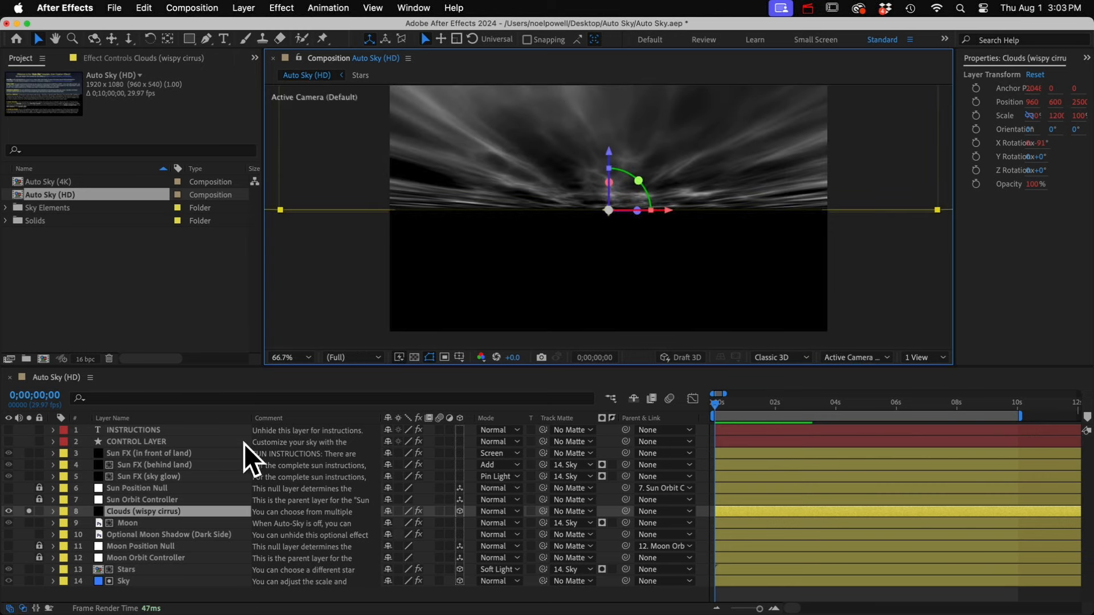
Step: Examine the Moon and Sun FX (sky glow) layers together with their locked position null layers
left_click(129, 521)
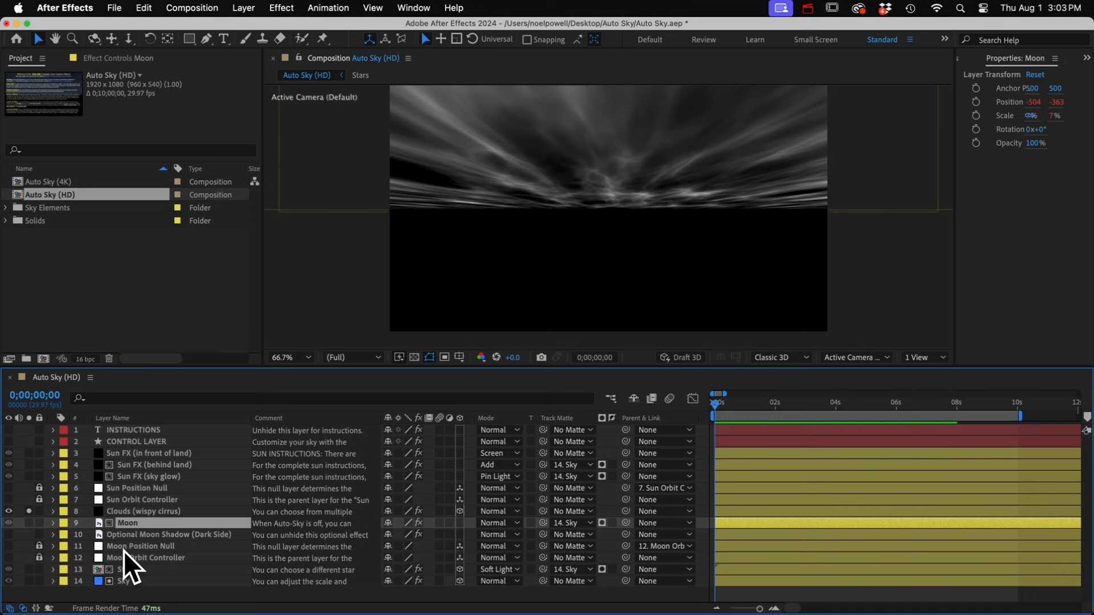
left_click(122, 548)
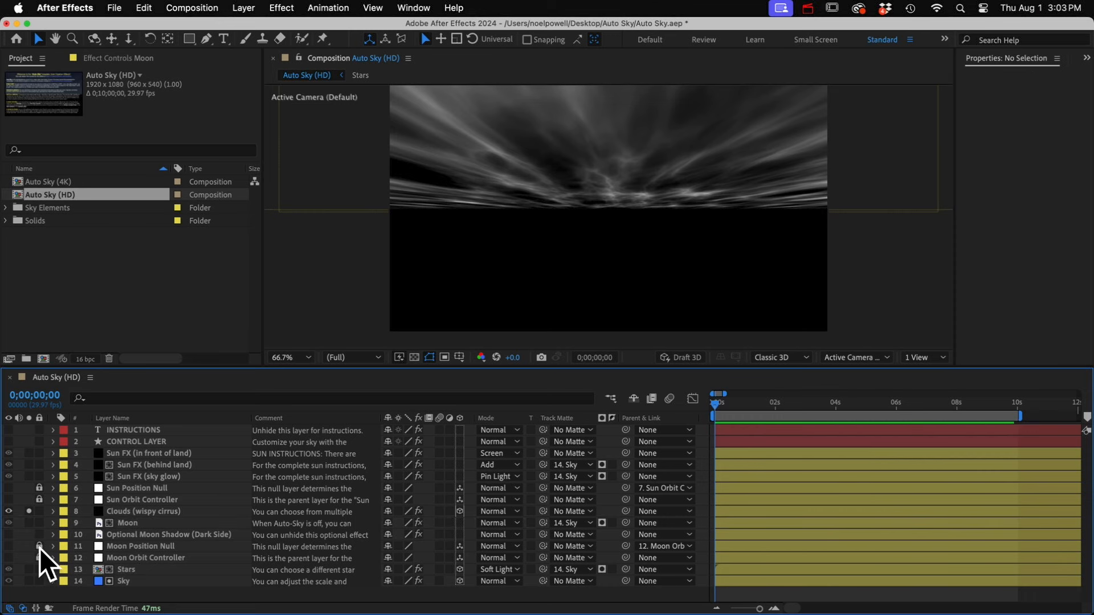
left_click(139, 476)
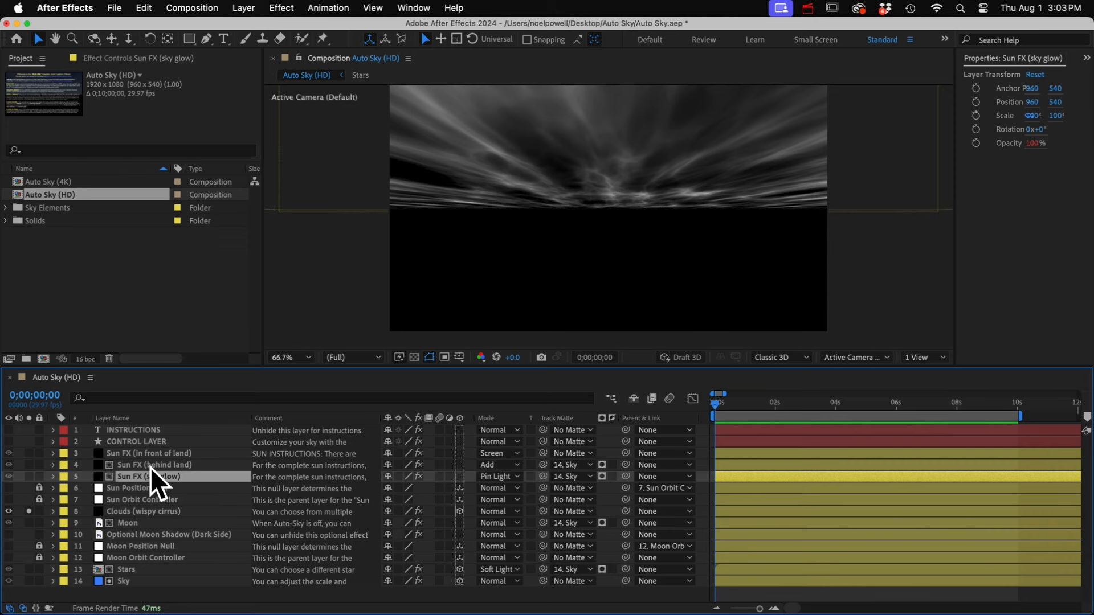
left_click(137, 489)
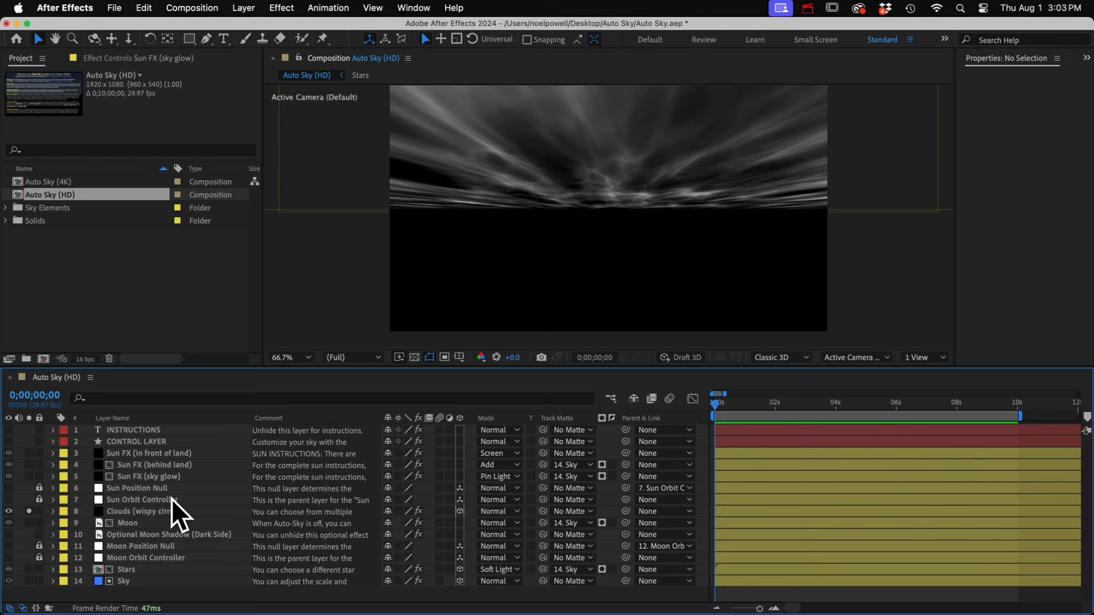
left_click(149, 477)
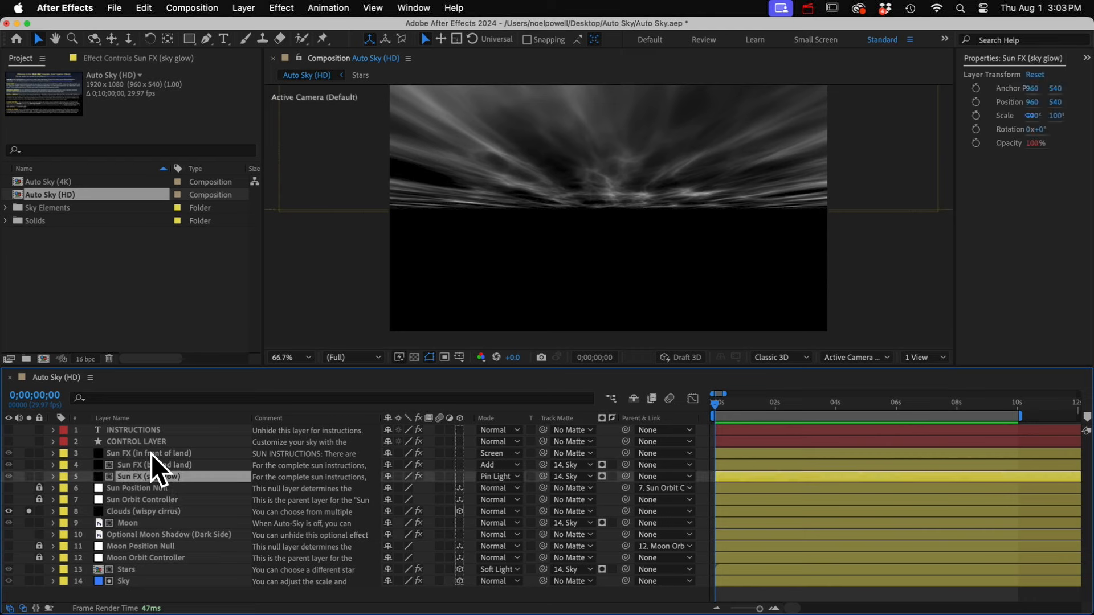
Step: Review the three Sun FX layers and insert Tropical Mountains S.webp between the in front of land and behind land ones
left_click(147, 455, "shift")
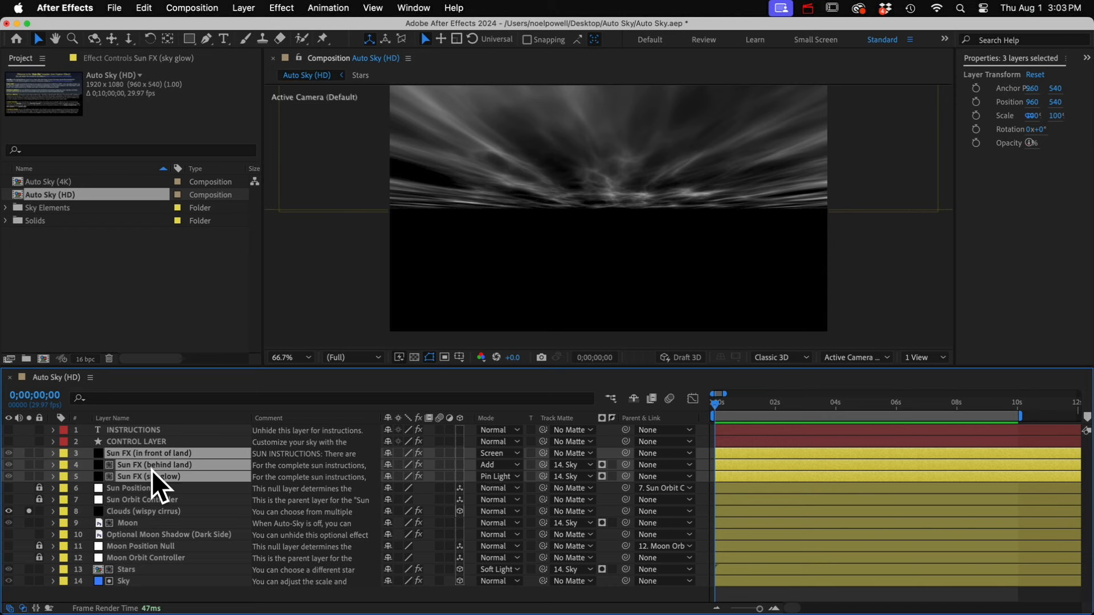
left_click(147, 453)
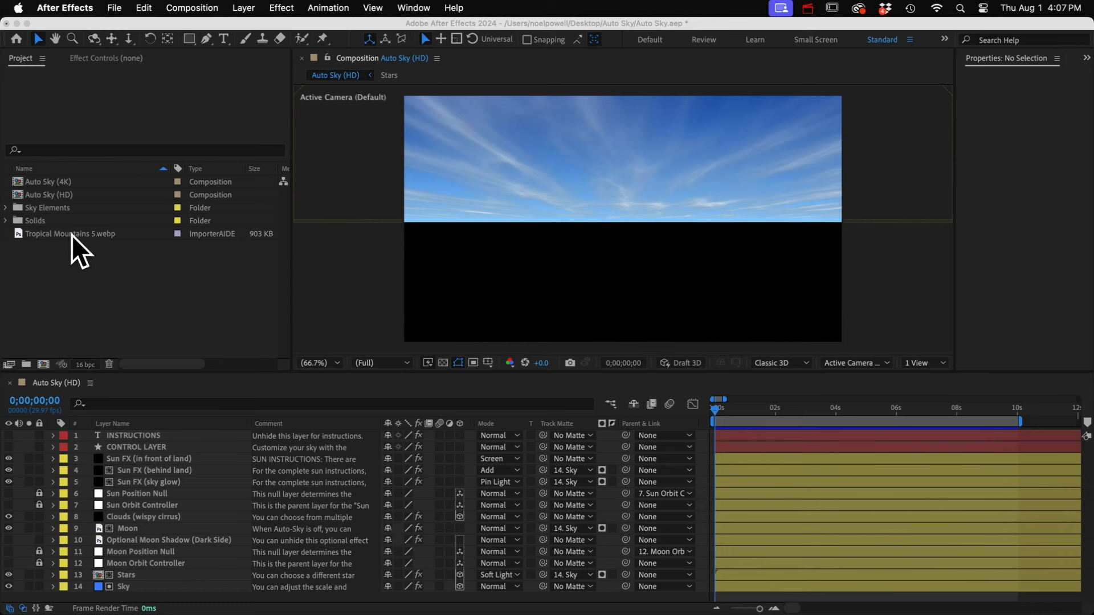
left_click_drag(72, 236, 124, 472)
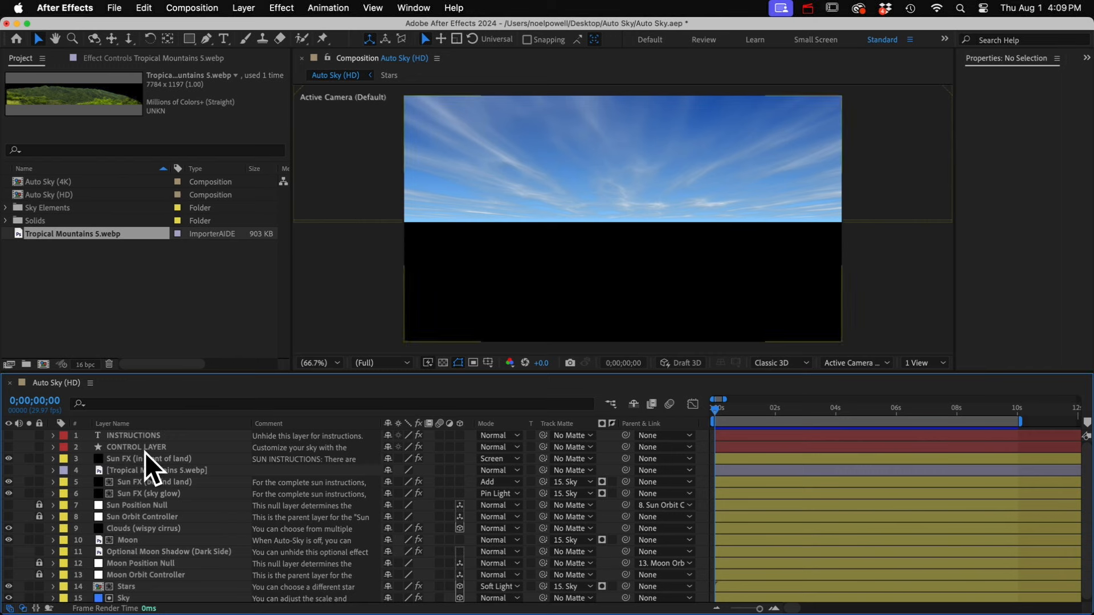
Step: Show the effect controls of the CONTROL LAYER and enlarge the area so all its control groups fit
left_click(143, 449)
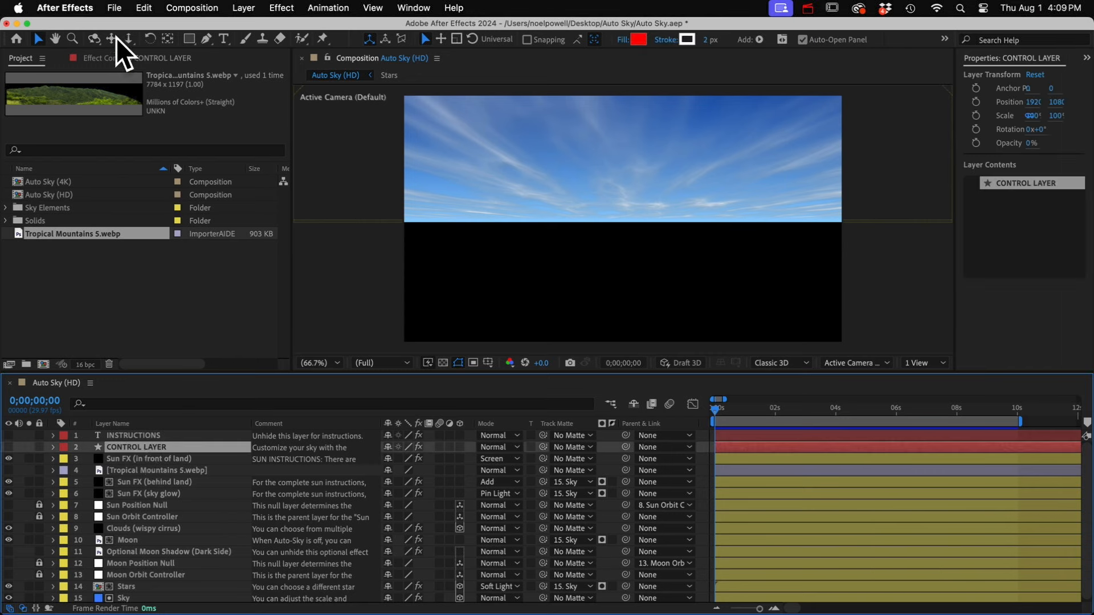
left_click(111, 56)
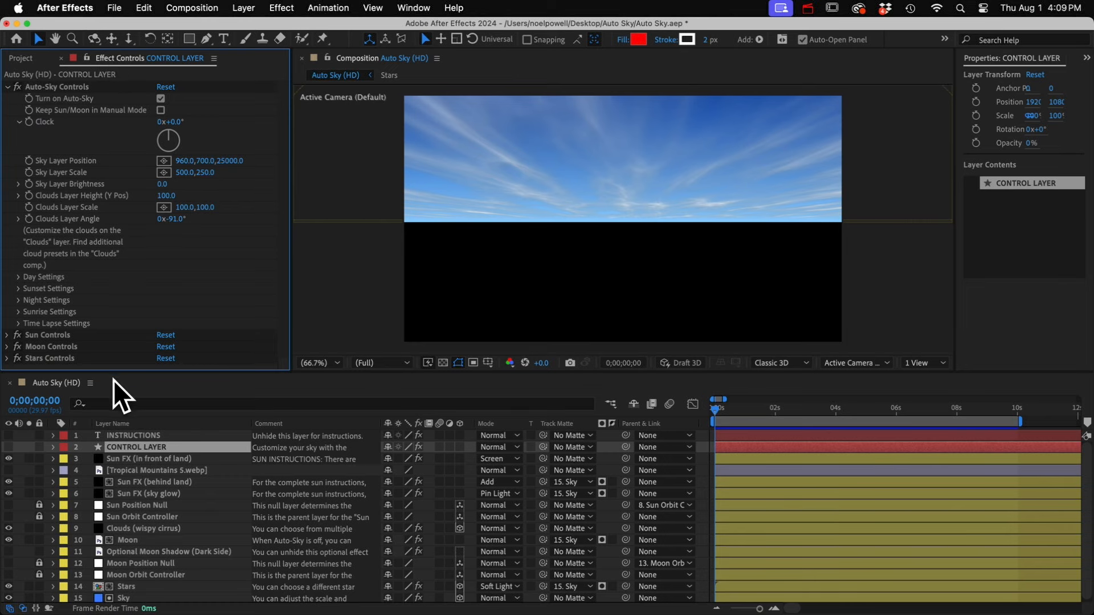
left_click_drag(111, 372, 110, 439)
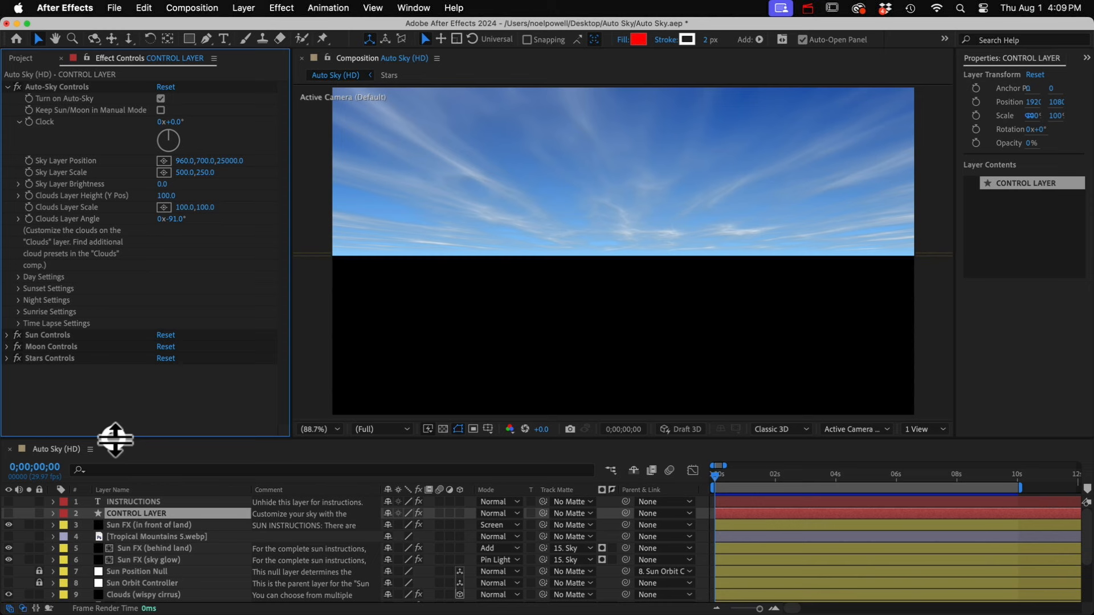
Step: Look over the Sun, Moon and Stars control groups, expanding Moon Controls to view its settings and collapsing it again
left_click(34, 335)
left_click(37, 348)
left_click(39, 365)
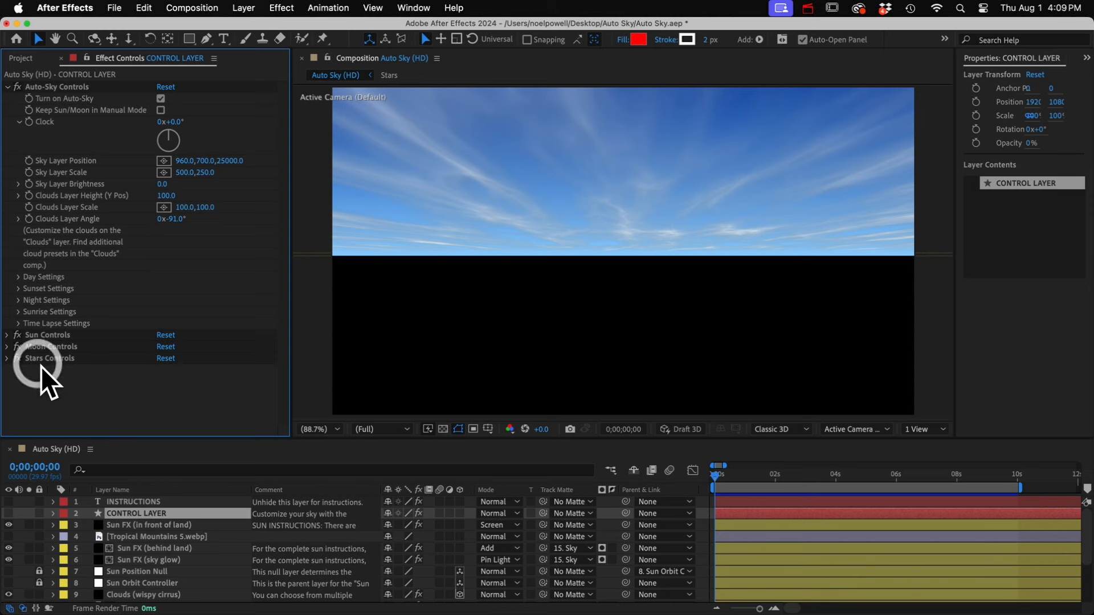
left_click(5, 347)
scroll(6, 348, "down", 5)
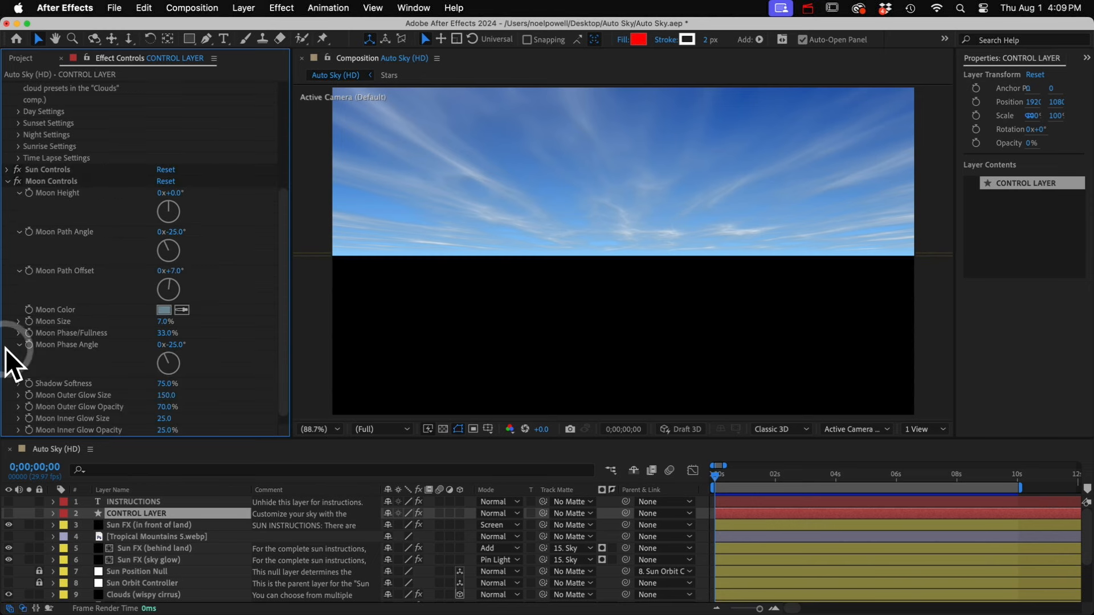
left_click(8, 181)
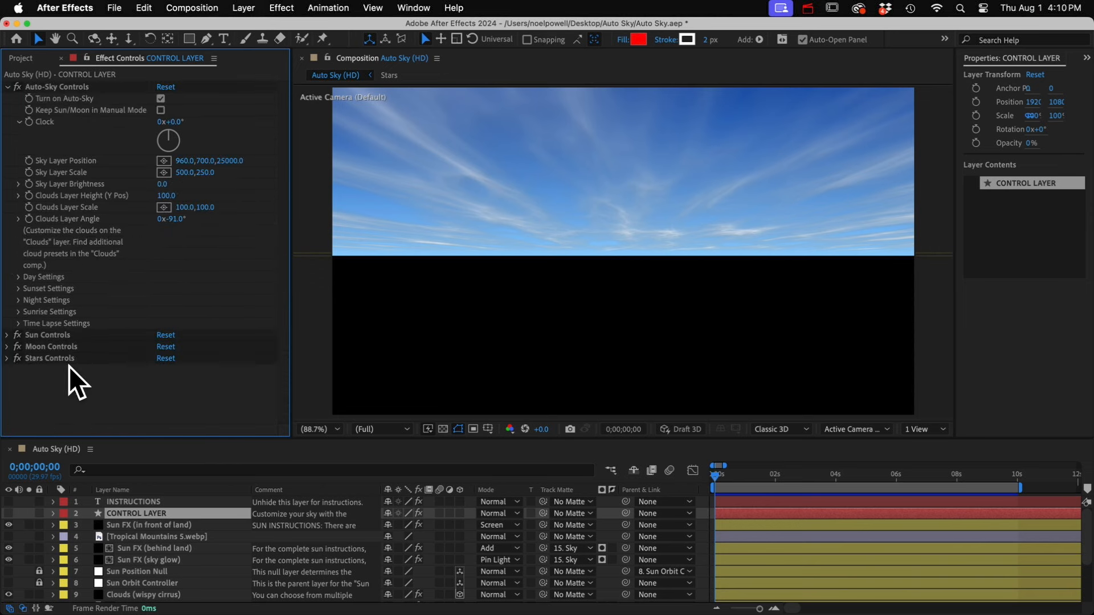
Step: Switch Auto-Sky off and back on, and advance the Clock to about 0x+234°
left_click(160, 100)
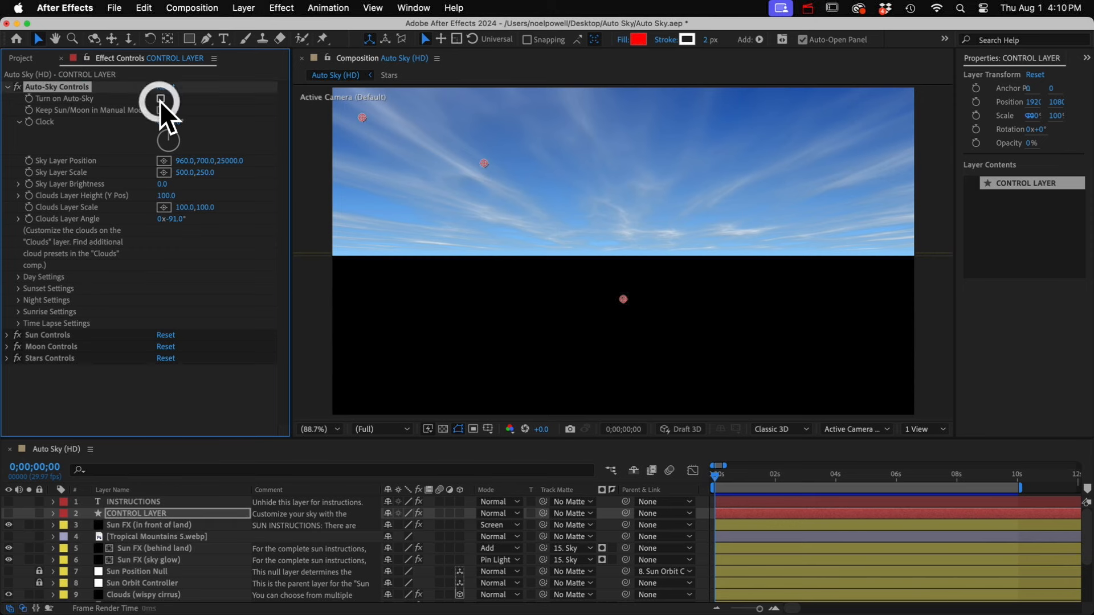
left_click(160, 99)
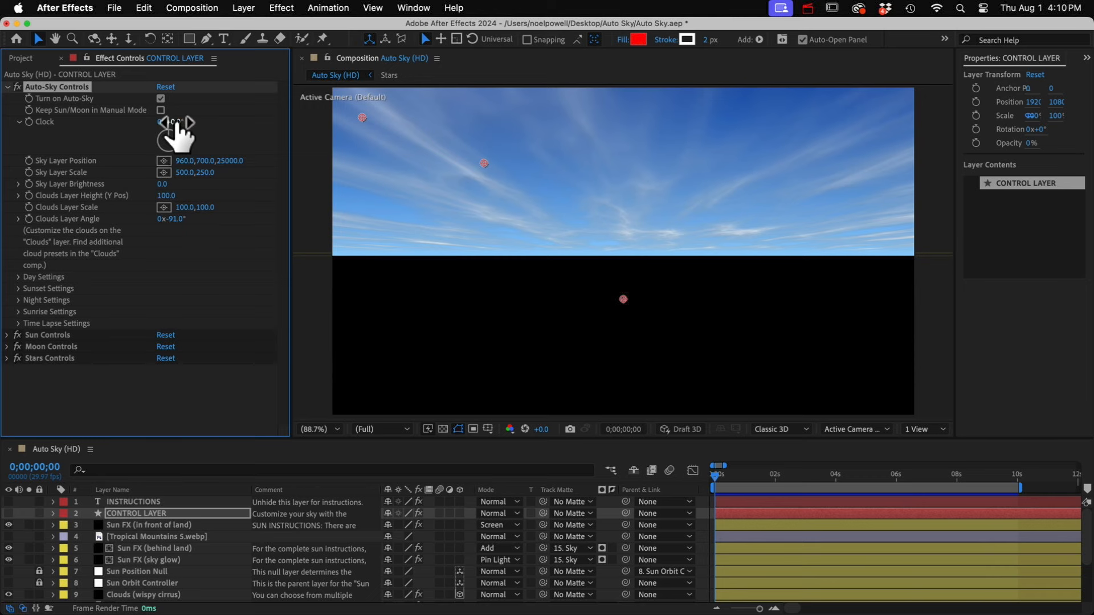
left_click_drag(176, 123, 353, 138)
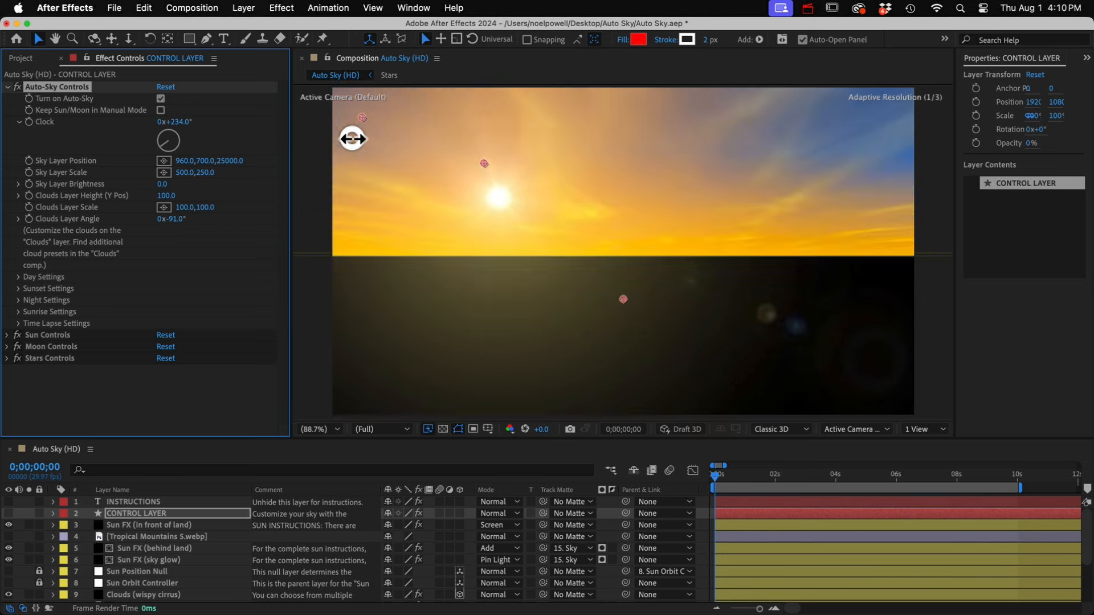
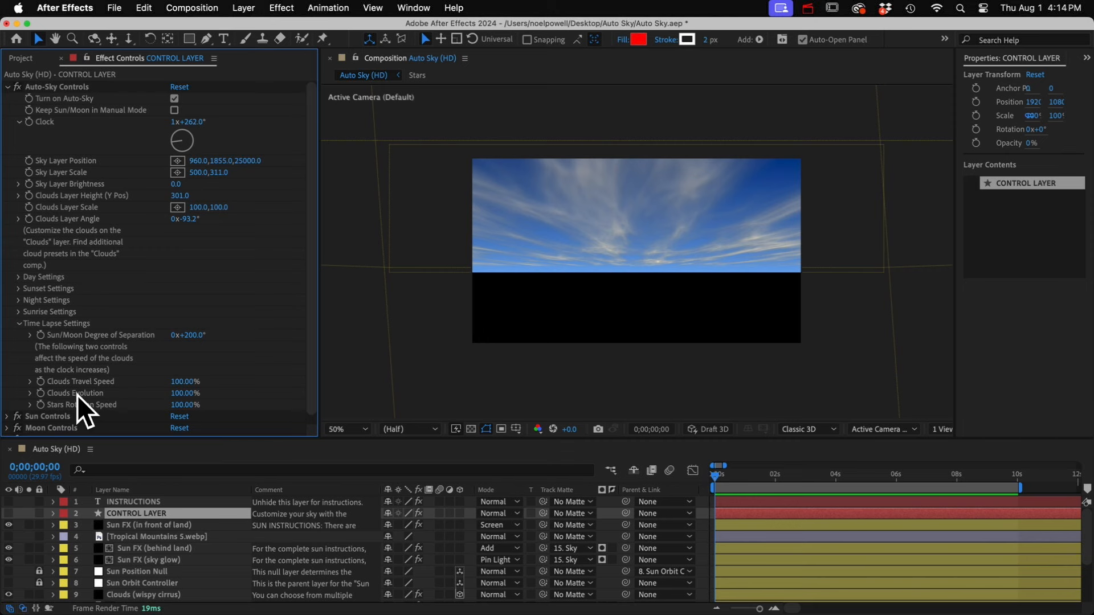
Step: Preview the cloud movement in the composition and advance the Clock to 1x+274°
key("space")
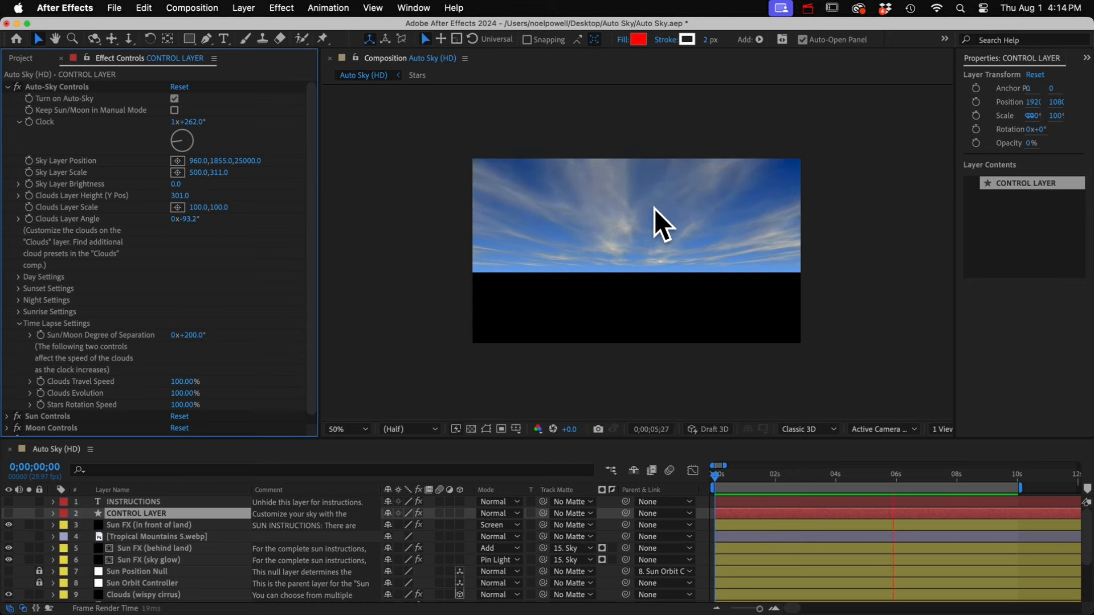
key("space")
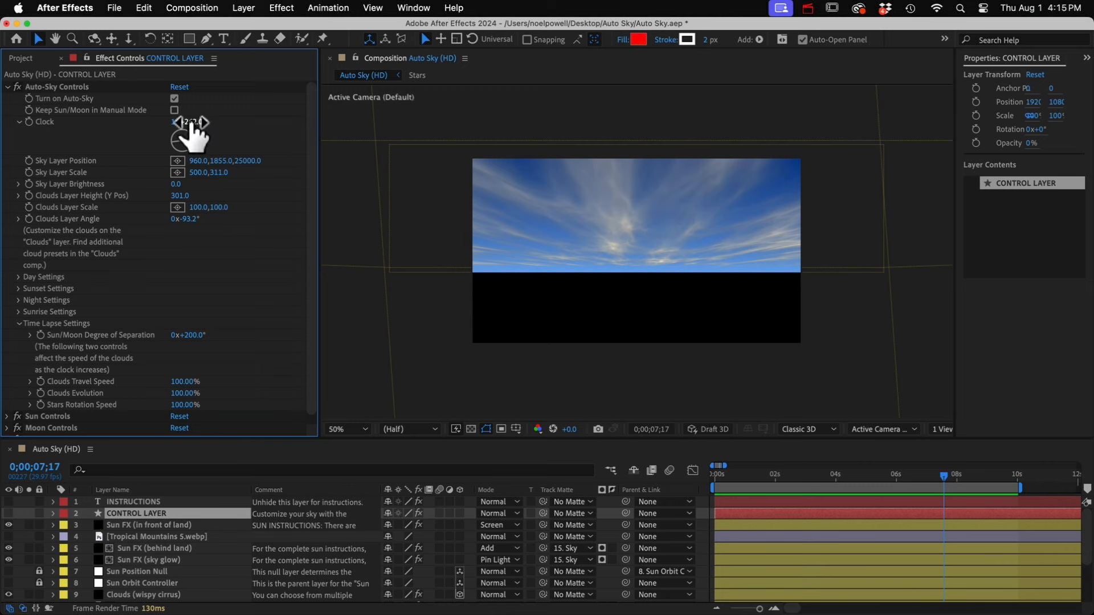
left_click_drag(185, 122, 200, 123)
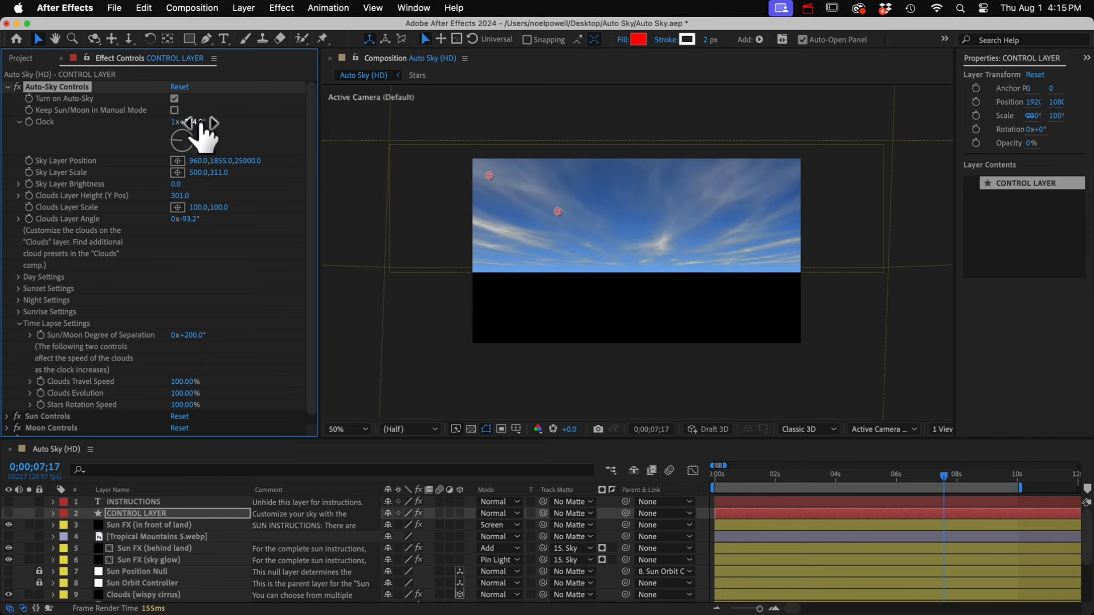
Step: Set both Clouds Travel Speed and Clouds Evolution to 8% in the Time Lapse Settings
left_click(178, 381)
type("8")
key("Tab")
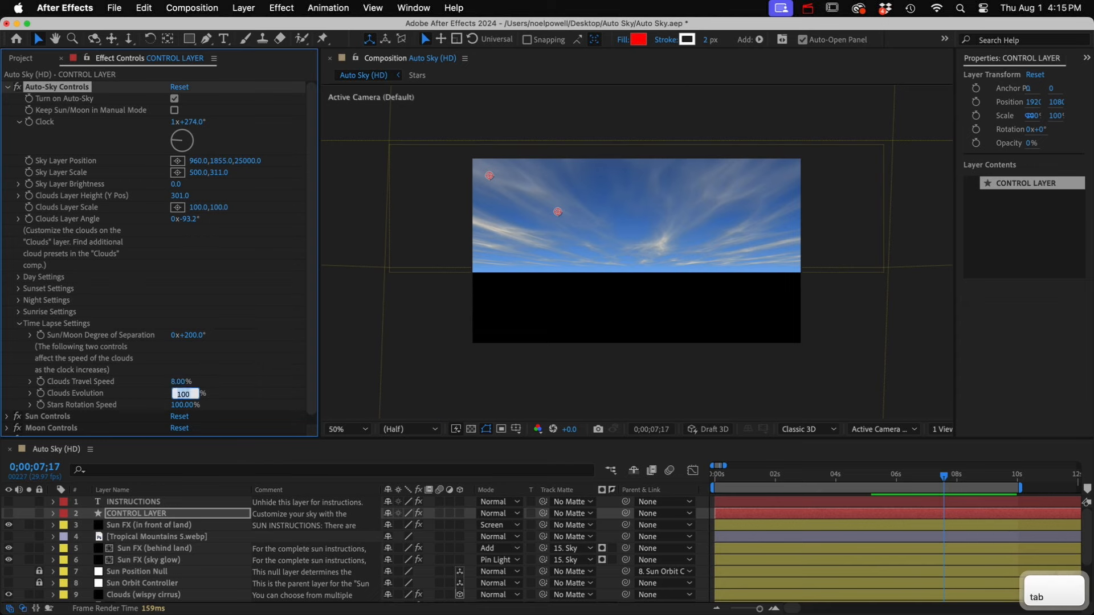
type("8")
key("Return")
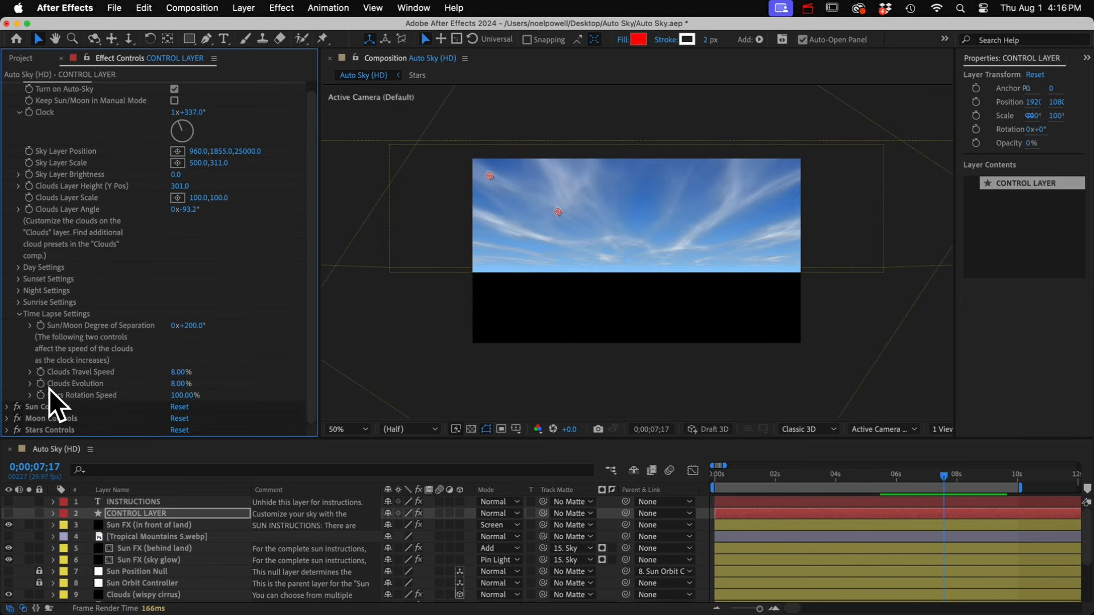
Step: Expand the Sun Controls and make the Tropical Mountains S.webp layer visible
left_click(49, 408)
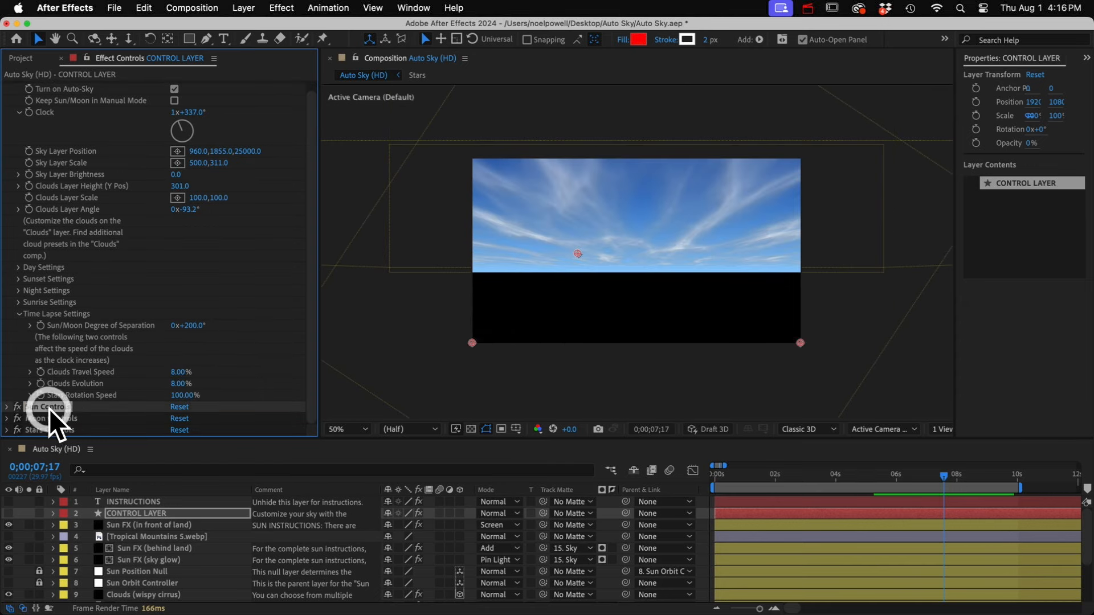
left_click(7, 406)
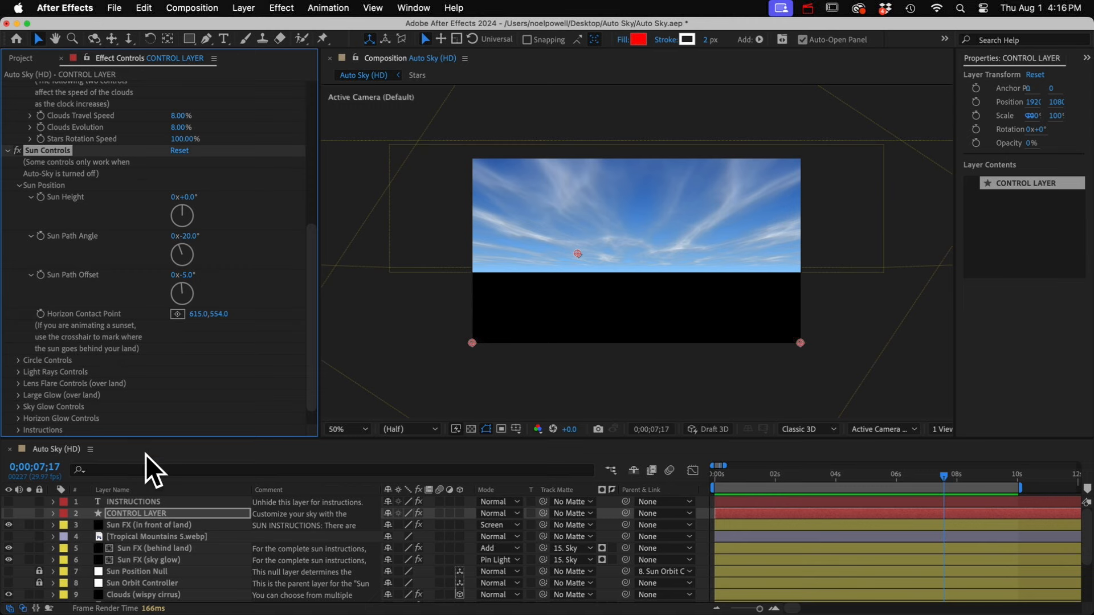
left_click(153, 537)
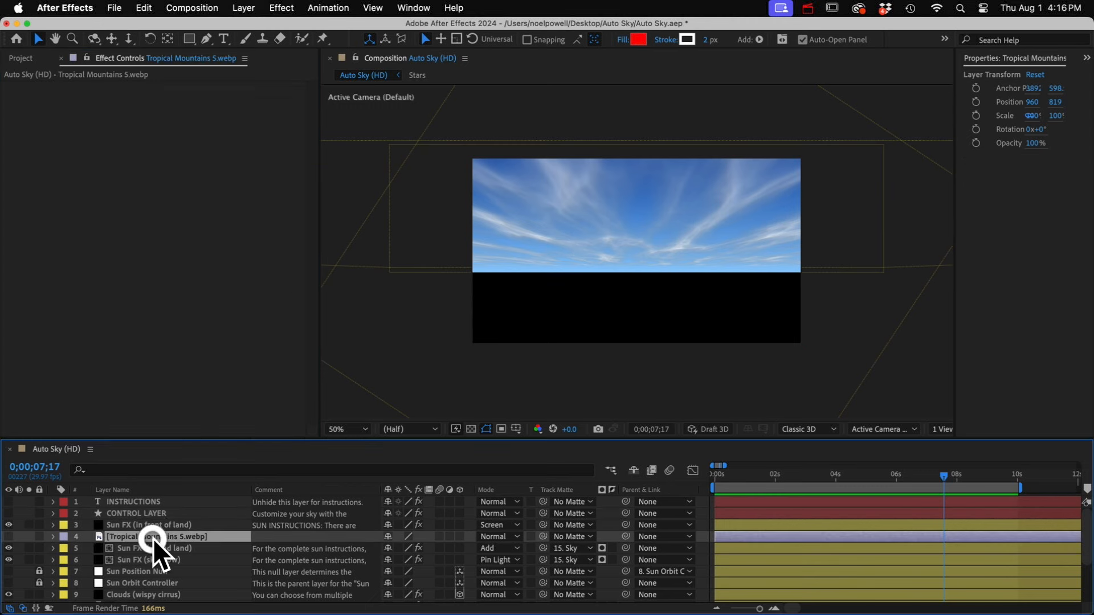
left_click(8, 535)
Step: Set the CONTROL LAYER's Clock to 0x+235° and place the Clouds Layer Scale point on the sun at 572, 444
left_click(126, 514)
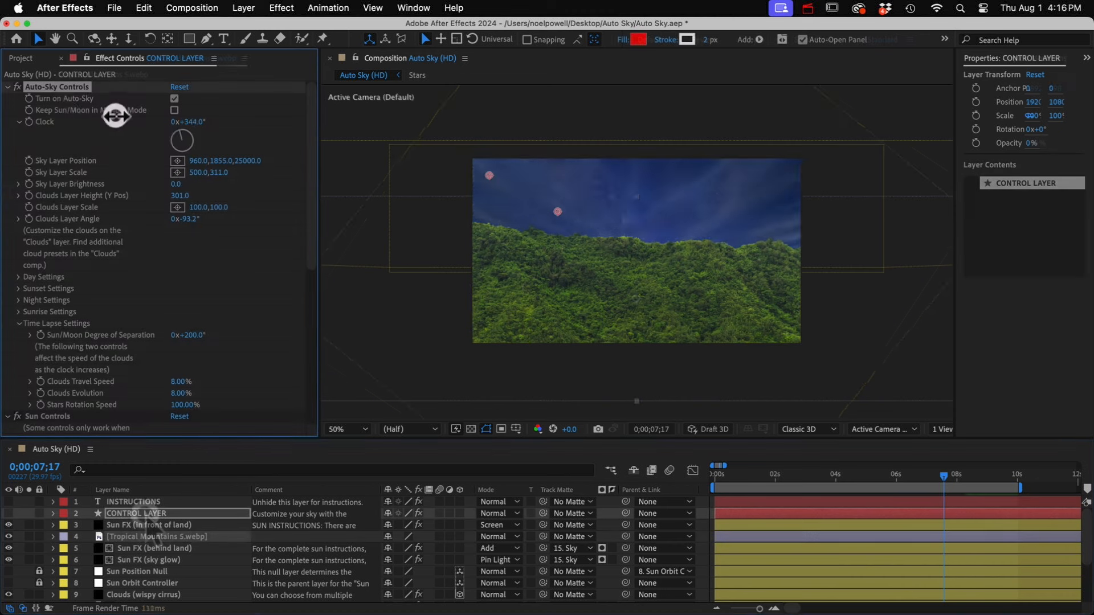
left_click_drag(114, 114, 44, 114)
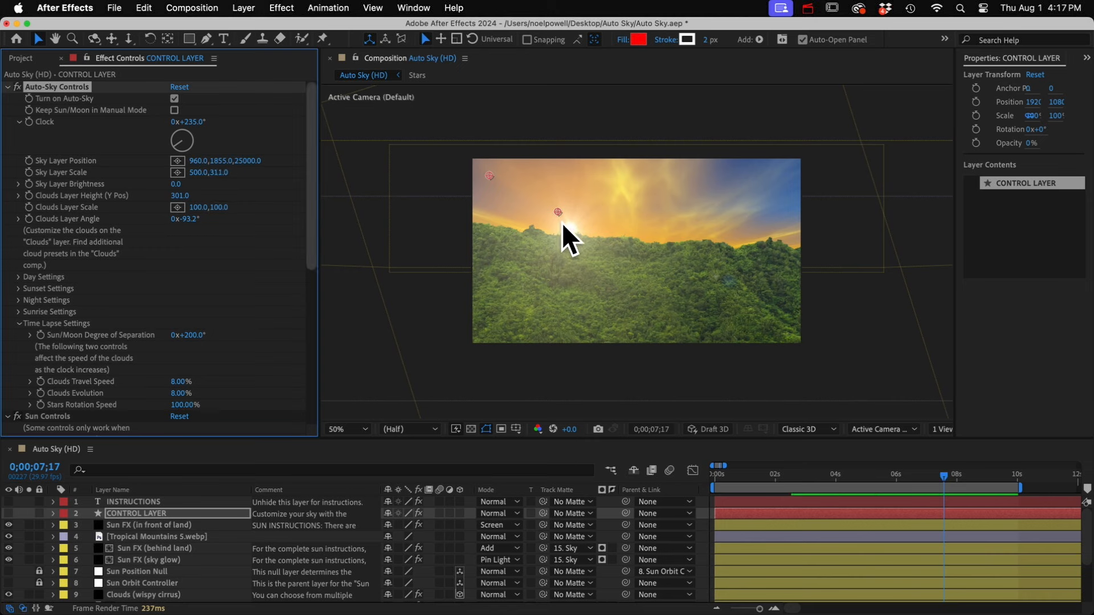
left_click(179, 206)
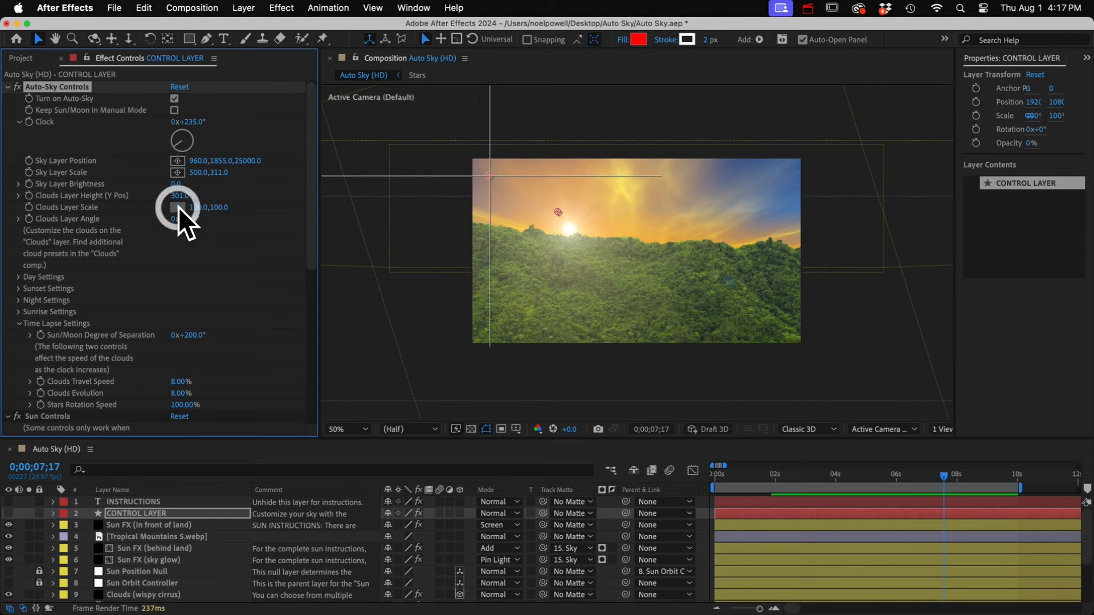
left_click(571, 234)
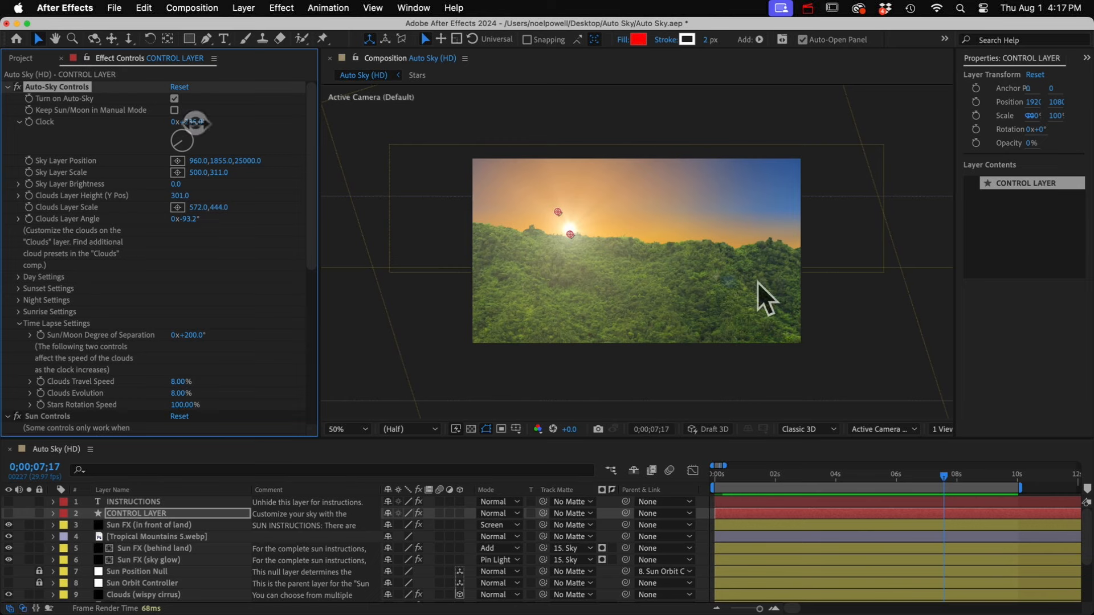
Step: Check the effects on the Sun FX (in front of land) layer and expand the CONTROL LAYER's Horizon Glow Controls
left_click(191, 122)
left_click(135, 526)
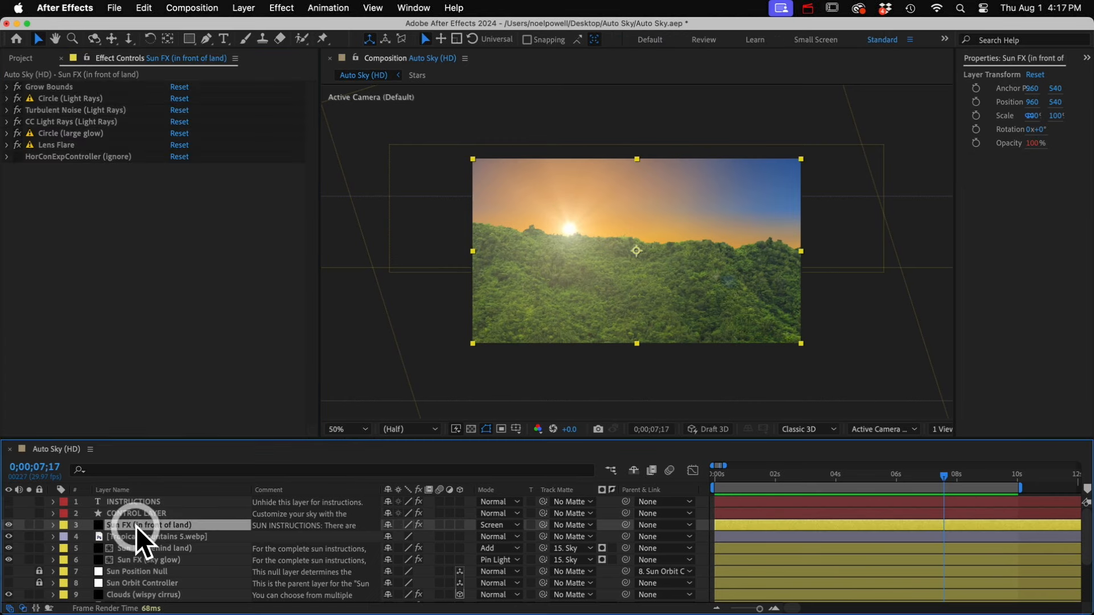
left_click(150, 513)
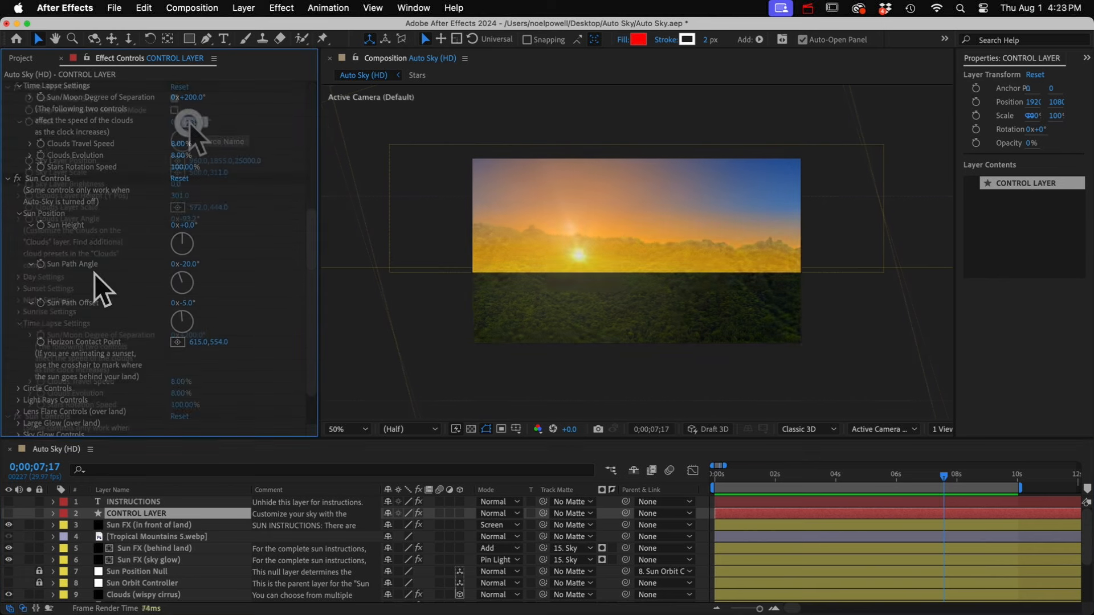
scroll(94, 274, "down", 3)
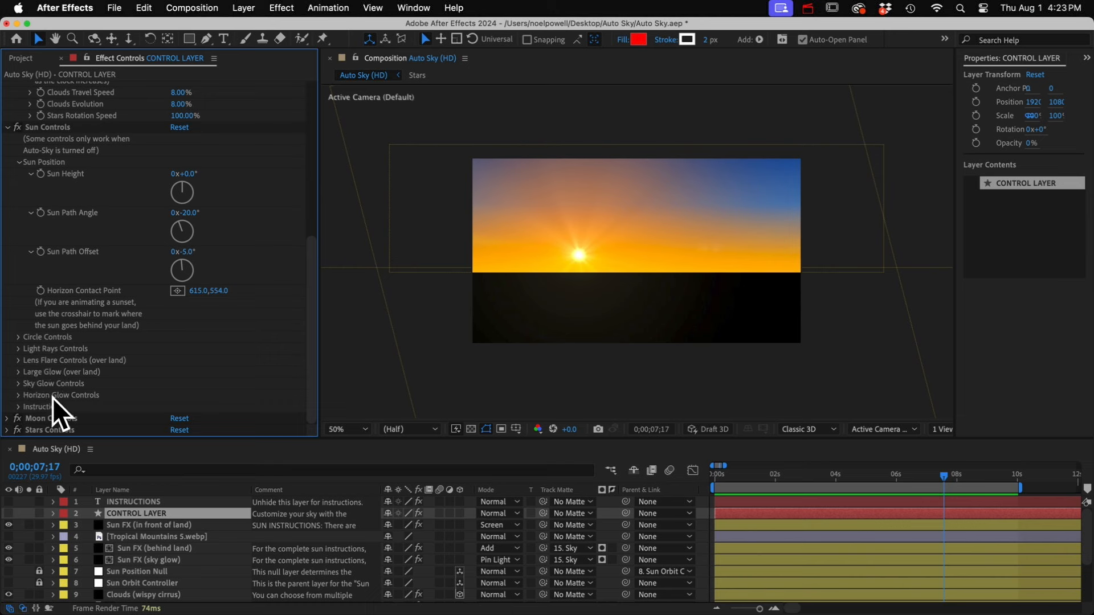
left_click(19, 396)
scroll(60, 383, "down", 4)
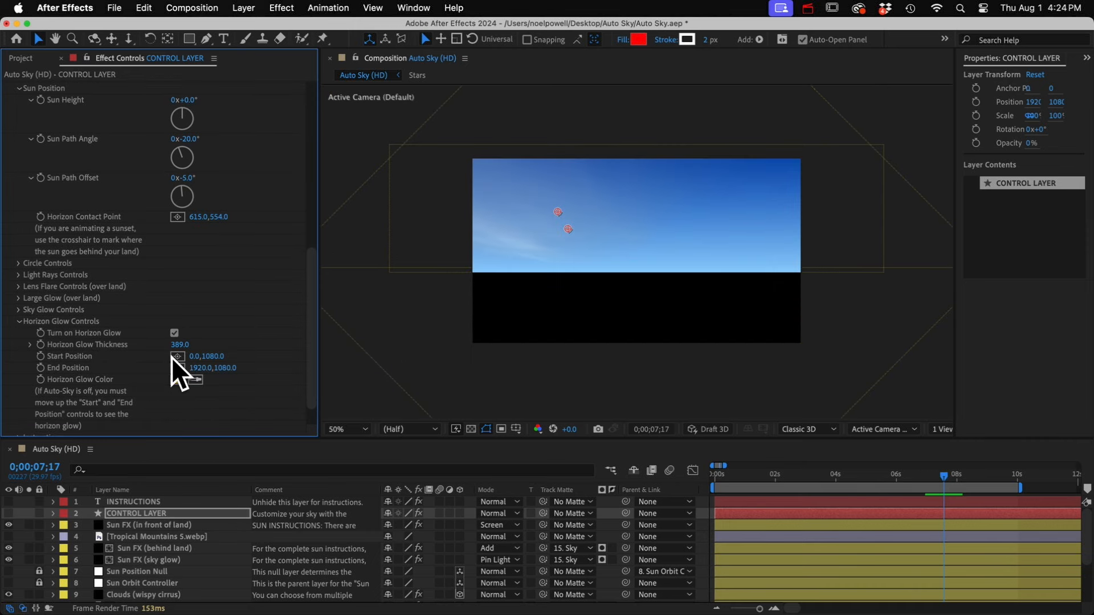
Step: Move the horizon glow's start position to about -8, 668 at the left end of the horizon and raise its end position
left_click(177, 357)
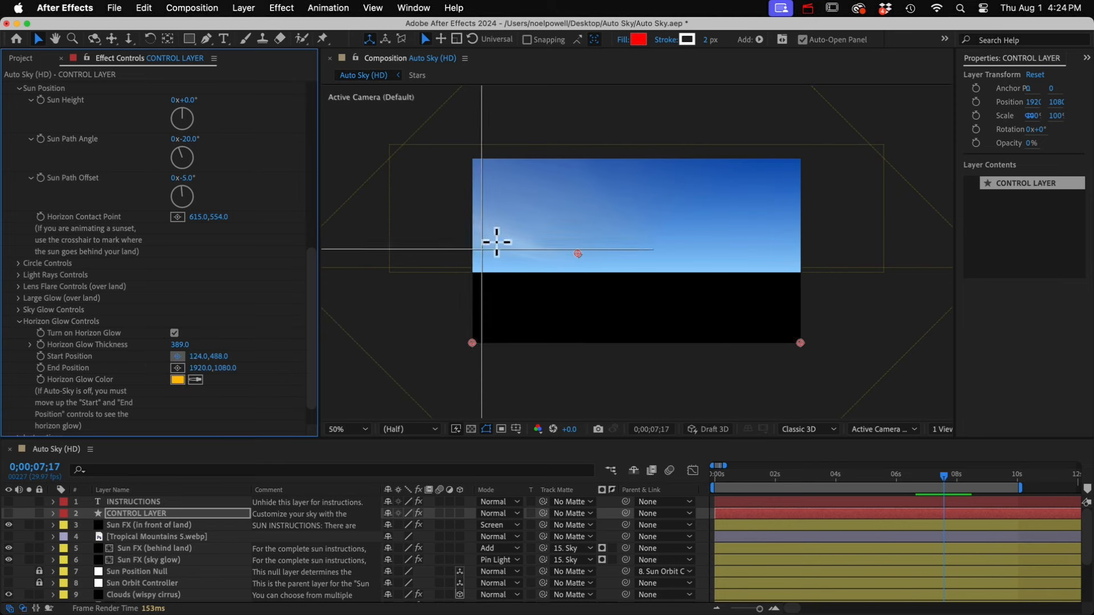
left_click(470, 239)
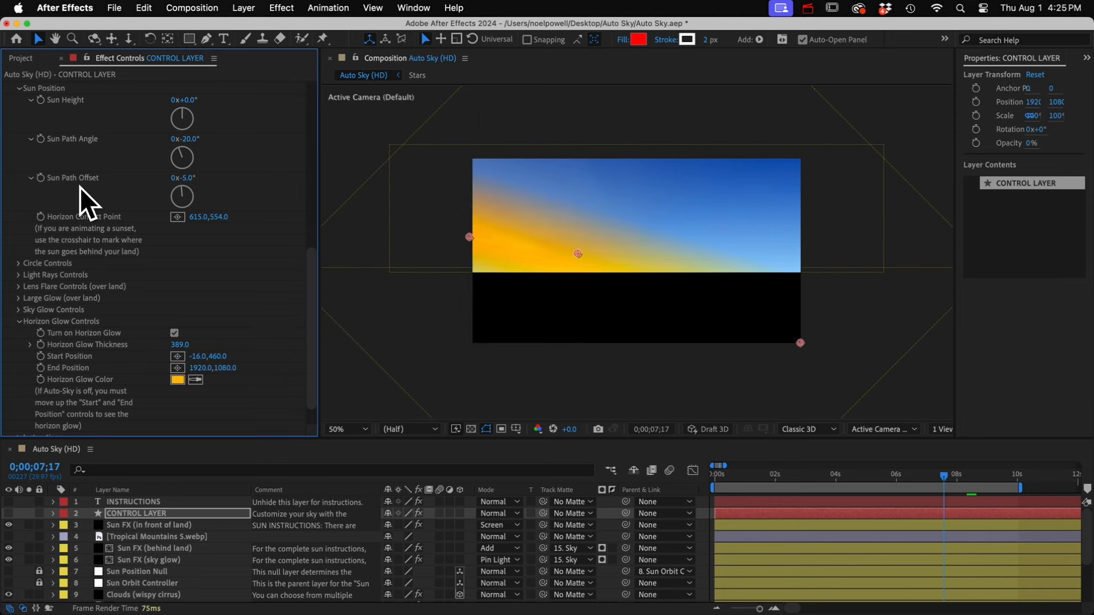
scroll(80, 187, "up", 3)
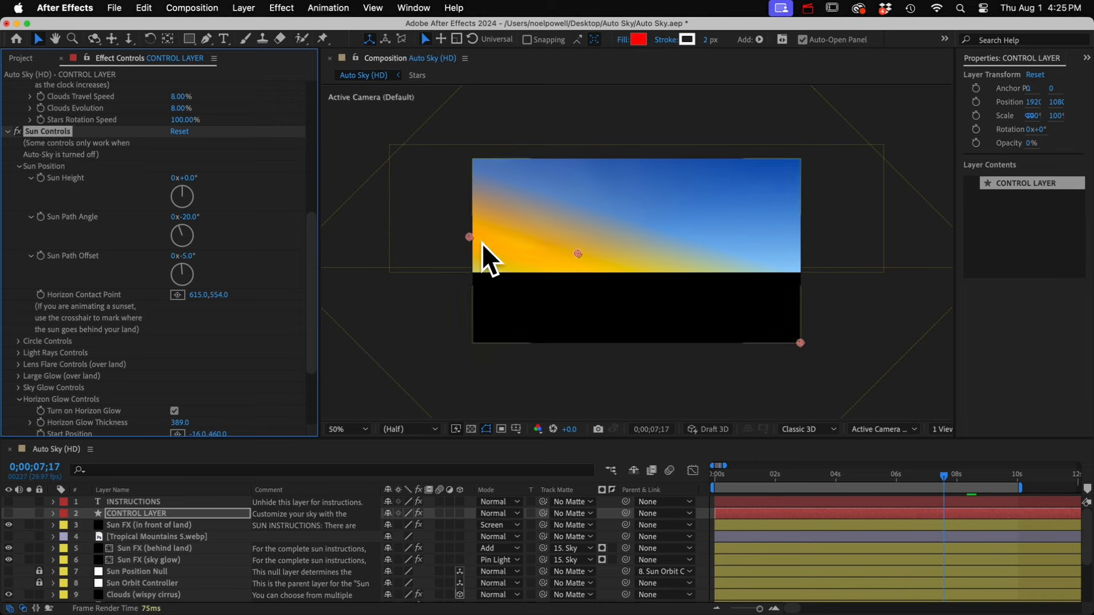
left_click_drag(470, 238, 472, 271)
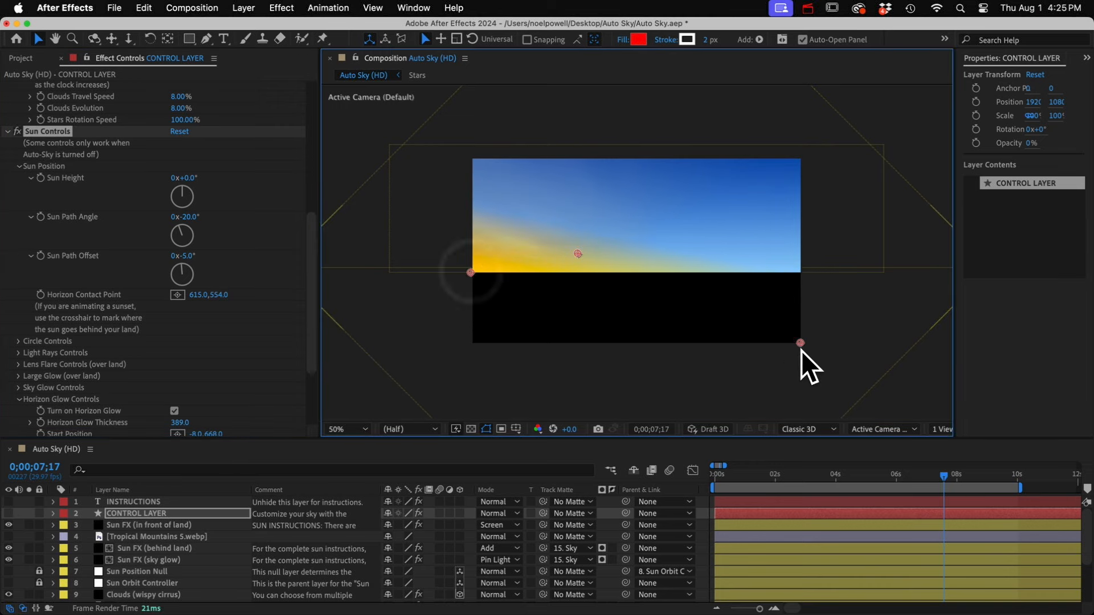
left_click_drag(800, 343, 667, 151)
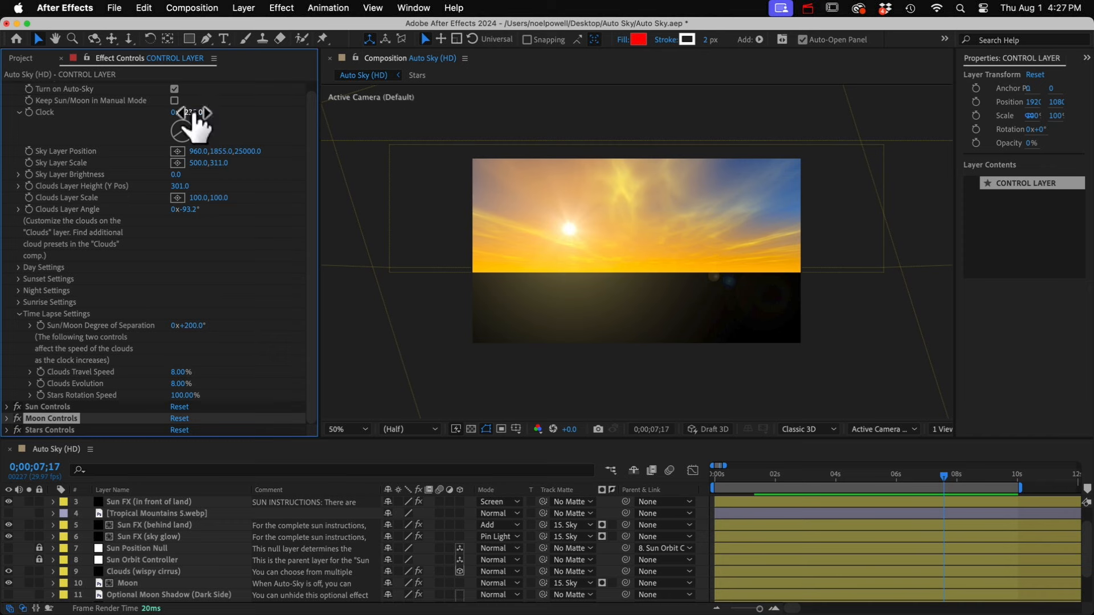
Step: Advance the Clock to about 1x+72° for a night sky with the moon and stars
left_click_drag(190, 114, 344, 132)
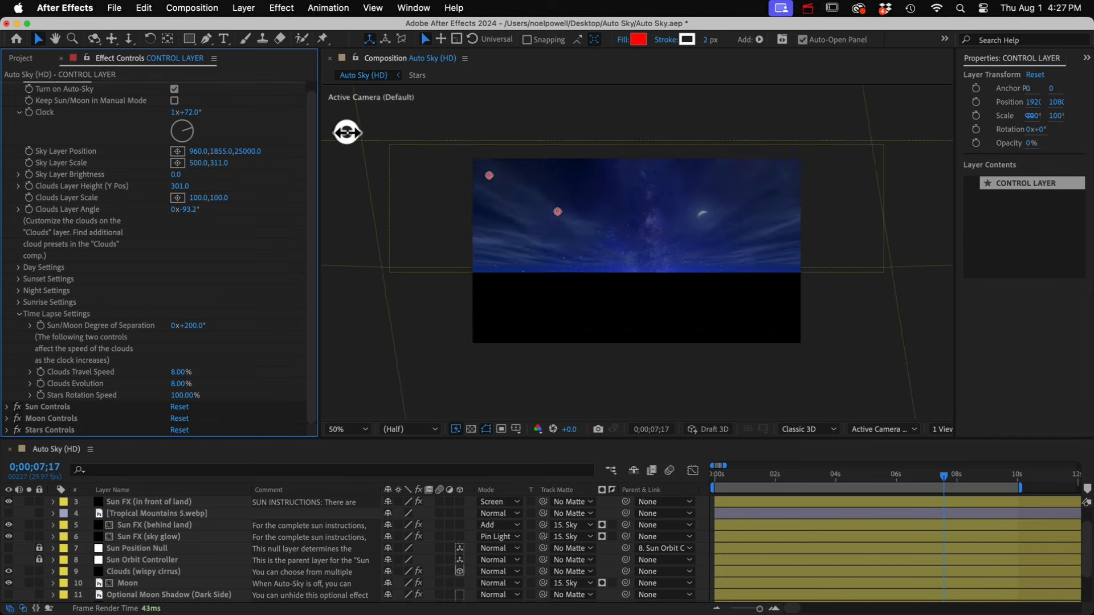
Step: Set the Moon Size to 30% and the Moon Phase Angle to -144° in the CONTROL LAYER's Moon Controls
left_click(7, 419)
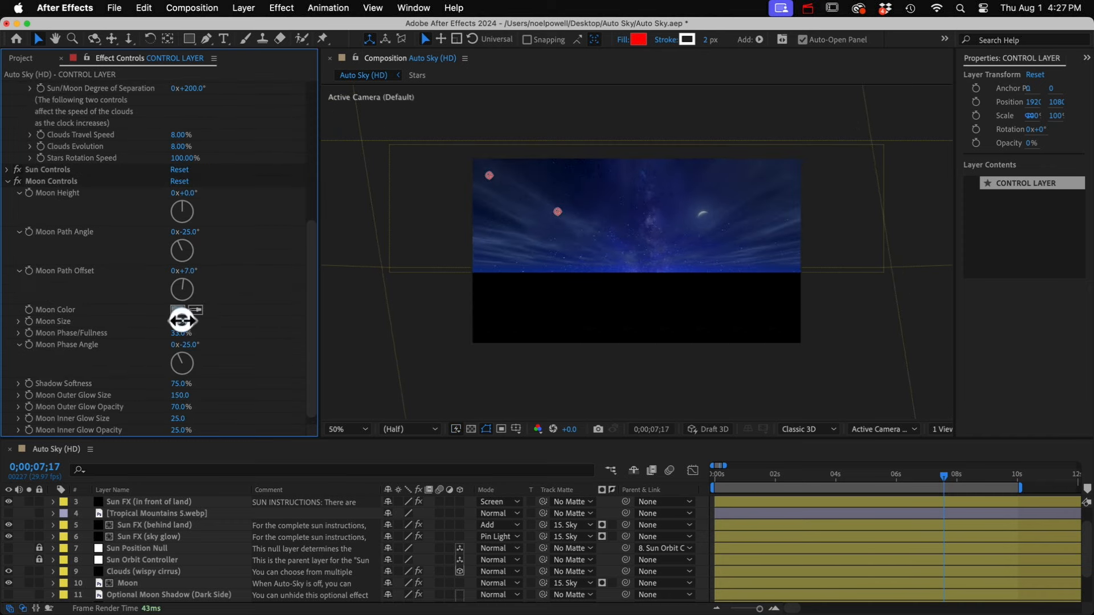
left_click_drag(183, 321, 112, 346)
mouse_move(177, 331)
left_mouse_down()
mouse_move(222, 334)
mouse_move(188, 340)
left_mouse_up()
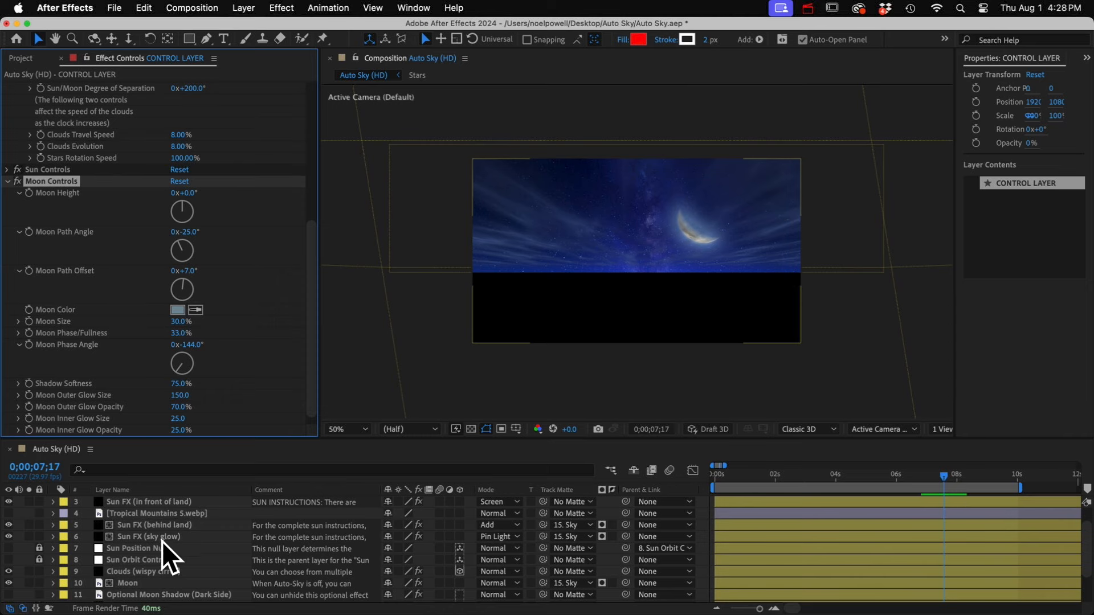
Step: Unhide the Optional Moon Shadow (Dark Side) layer and sample its shadow color from the night sky beside the moon
left_click(134, 595)
scroll(129, 572, "down", 2)
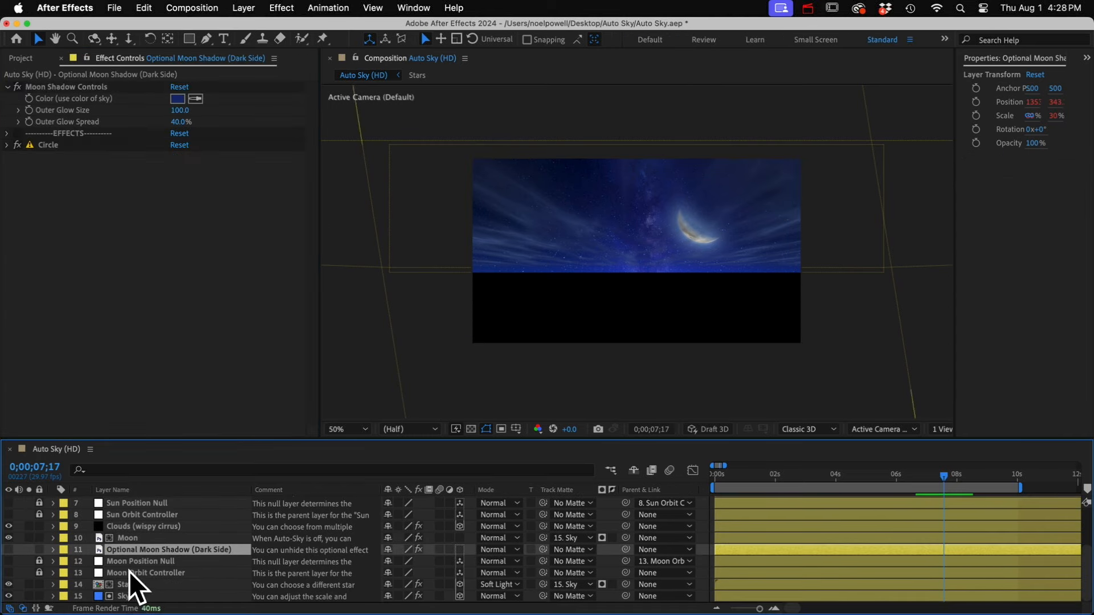
left_click(8, 550)
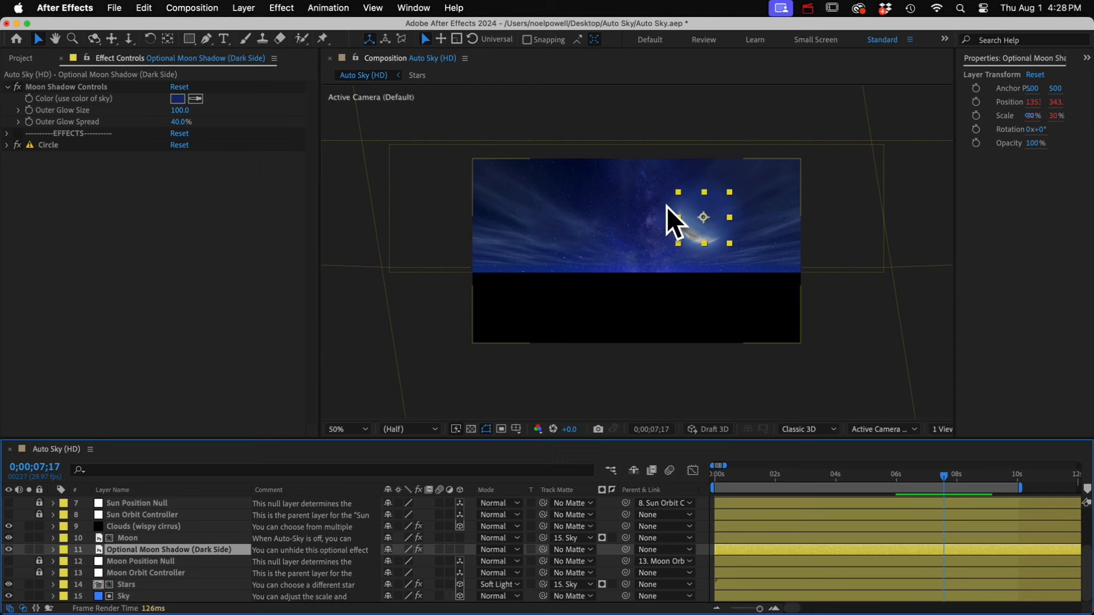
left_click(196, 98)
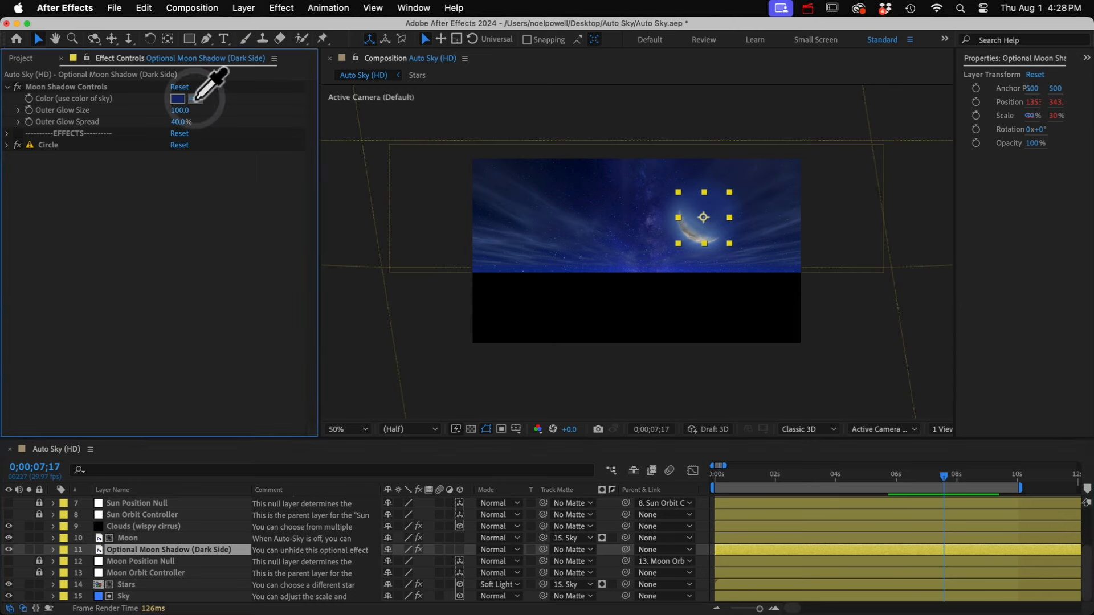
left_click(621, 244)
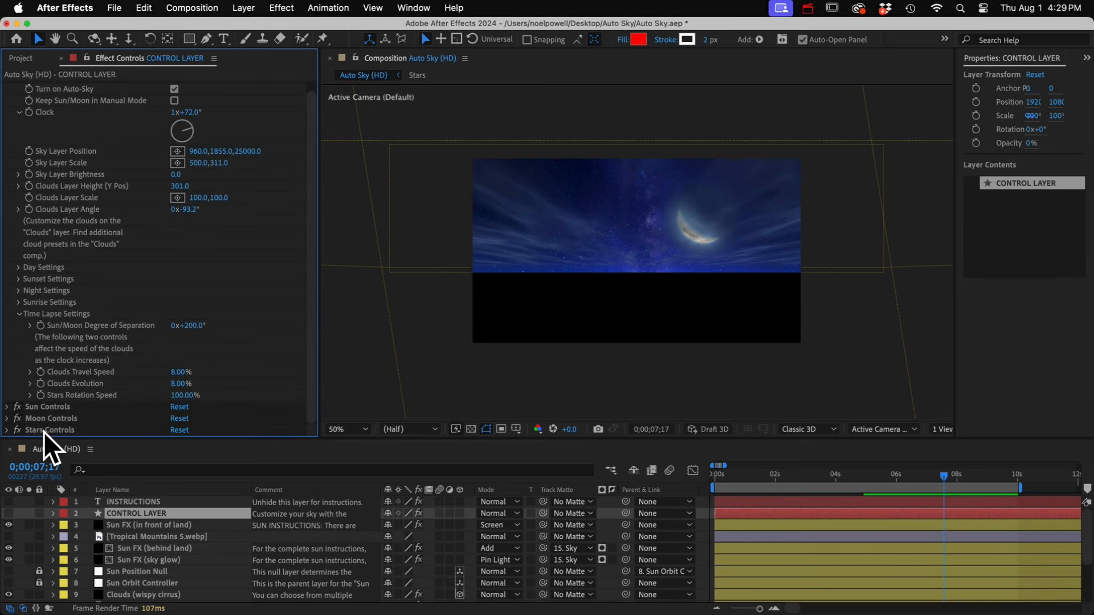
Step: Expand the CONTROL LAYER's Stars Controls and open the Stars composition from its layer
left_click(44, 431)
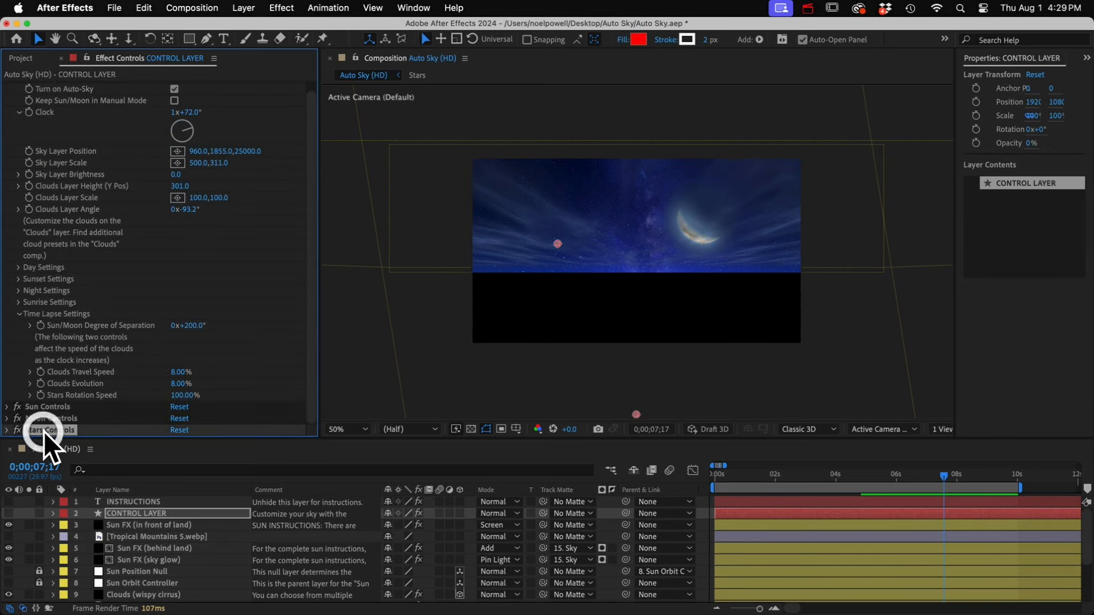
left_click(7, 429)
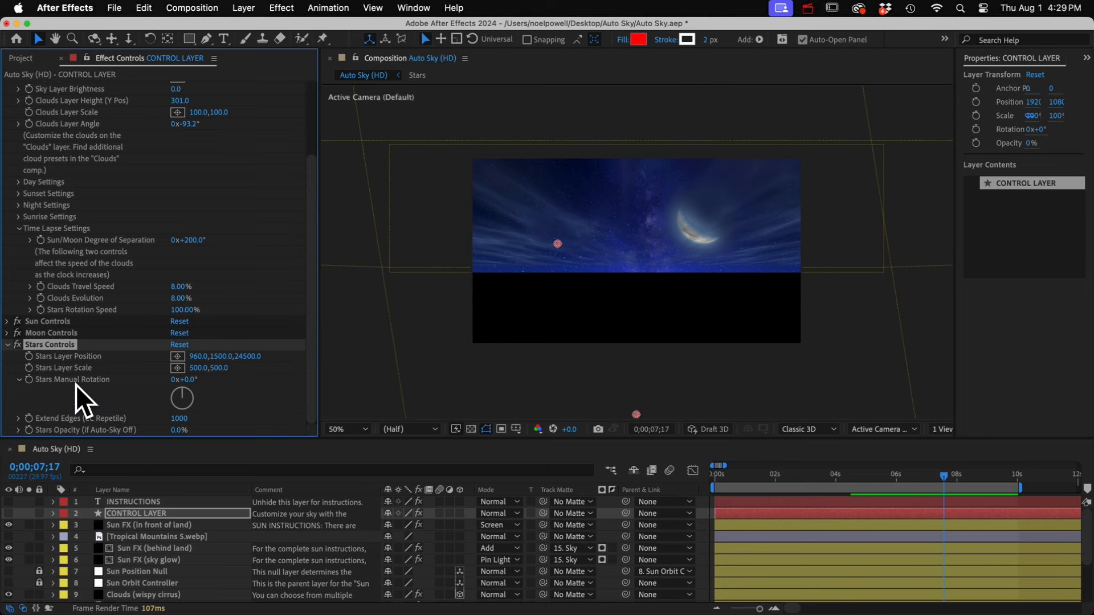
scroll(161, 525, "down", 3)
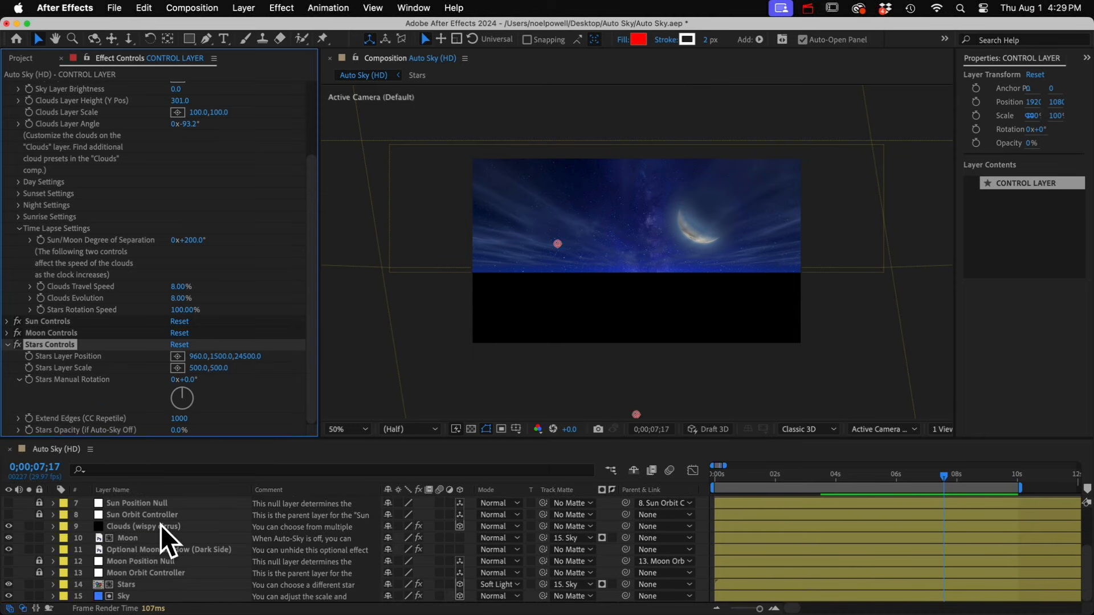
left_click(126, 585)
double_click(123, 585)
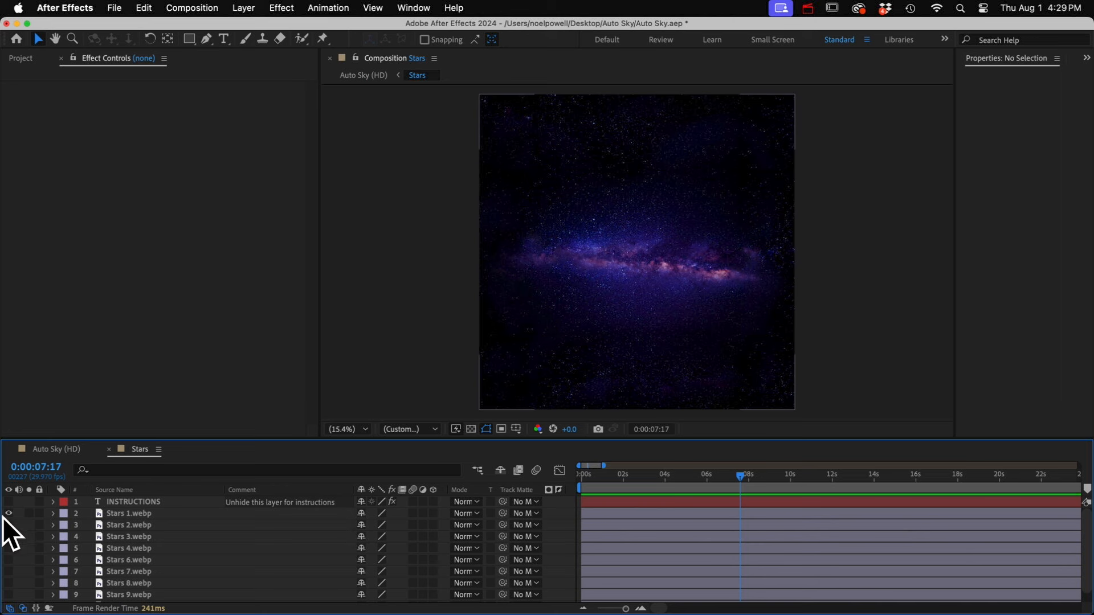
Step: Replace the visible star image by hiding Stars 1.webp, toggling Stars 2.webp on and off, and showing Stars 8.webp
left_click(8, 513)
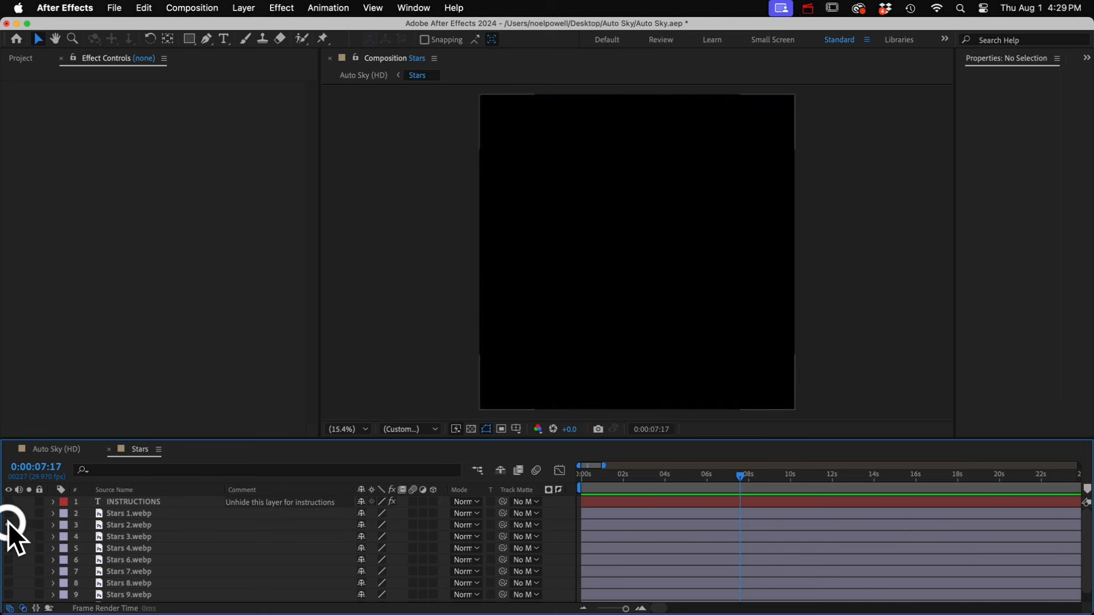
left_click(8, 525)
left_click(8, 525)
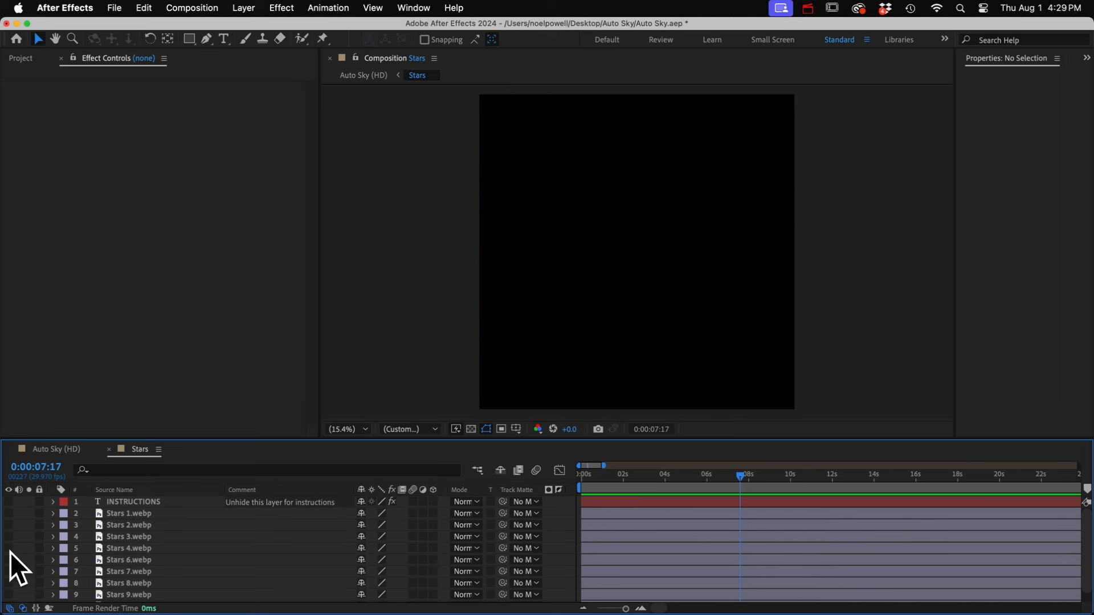
left_click(10, 583)
Step: Select the Clouds (wispy cirrus) layer in Auto Sky (HD), and open the Sky Elements folder's Clouds composition to browse its presets
left_click(131, 528)
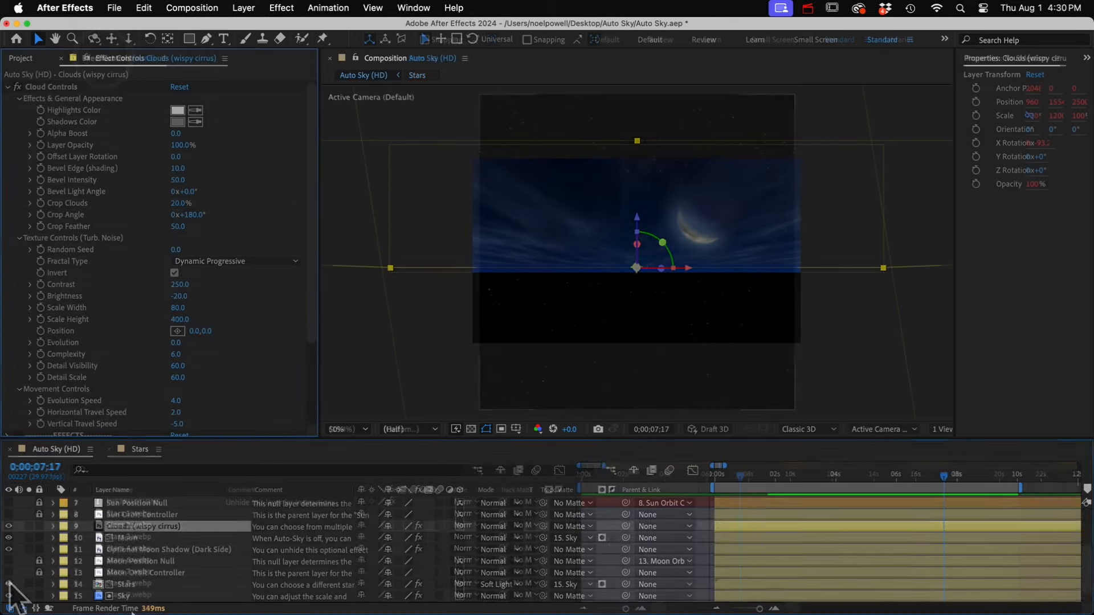
left_click(132, 527)
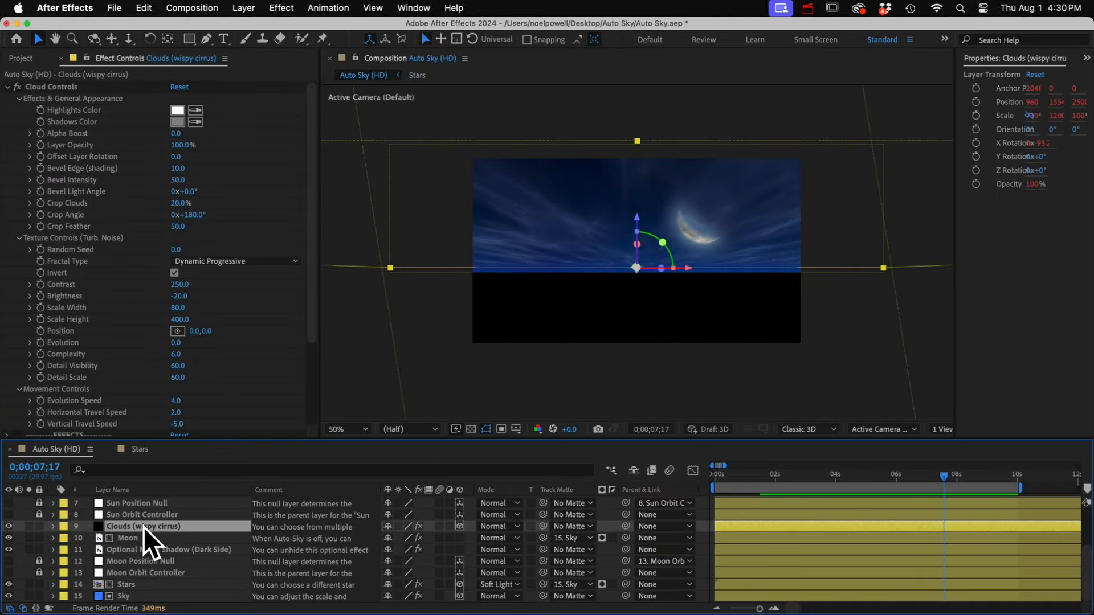
left_click(18, 56)
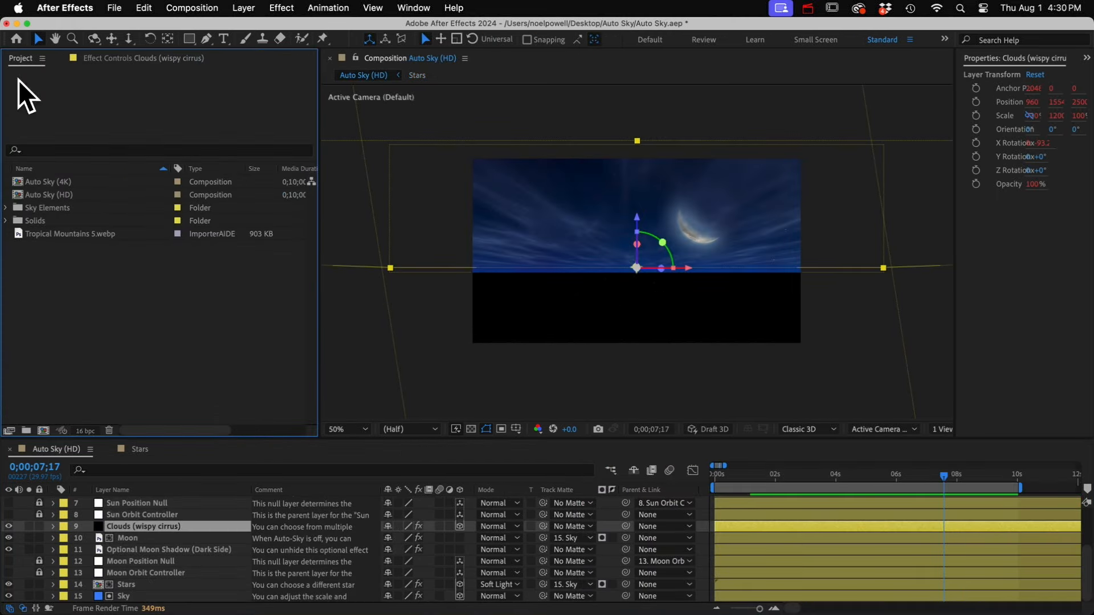
left_click(6, 208)
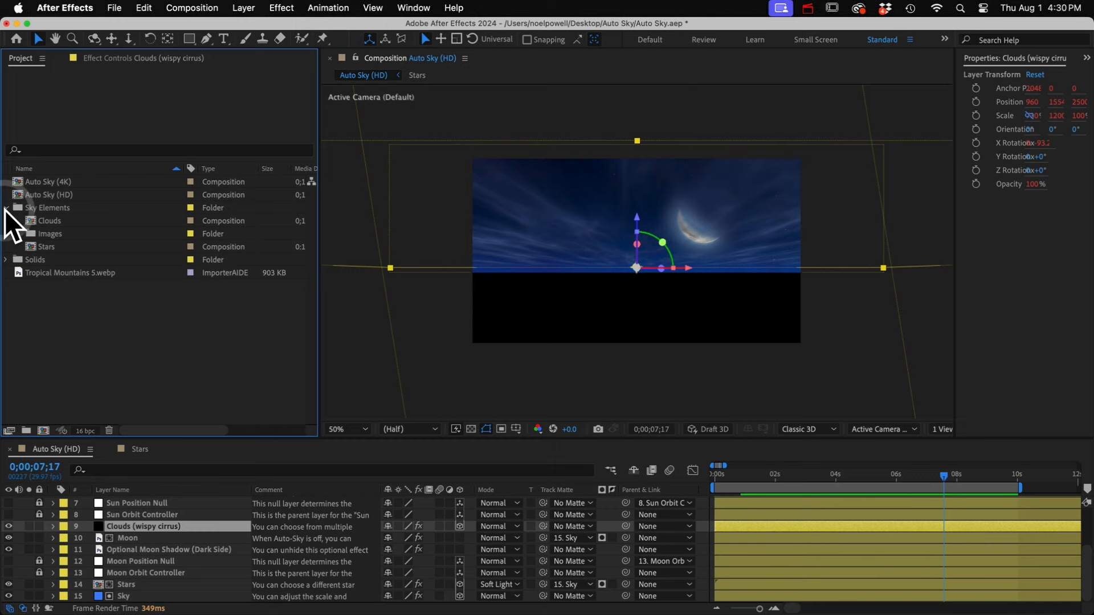
left_click(52, 221)
double_click(52, 221)
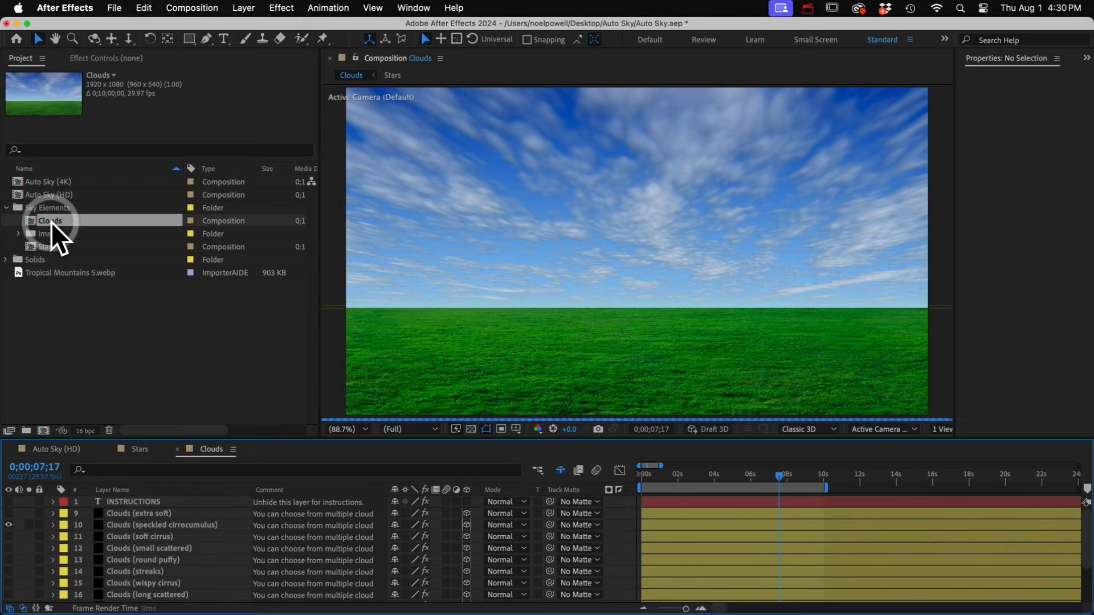
scroll(138, 573, "down", 3)
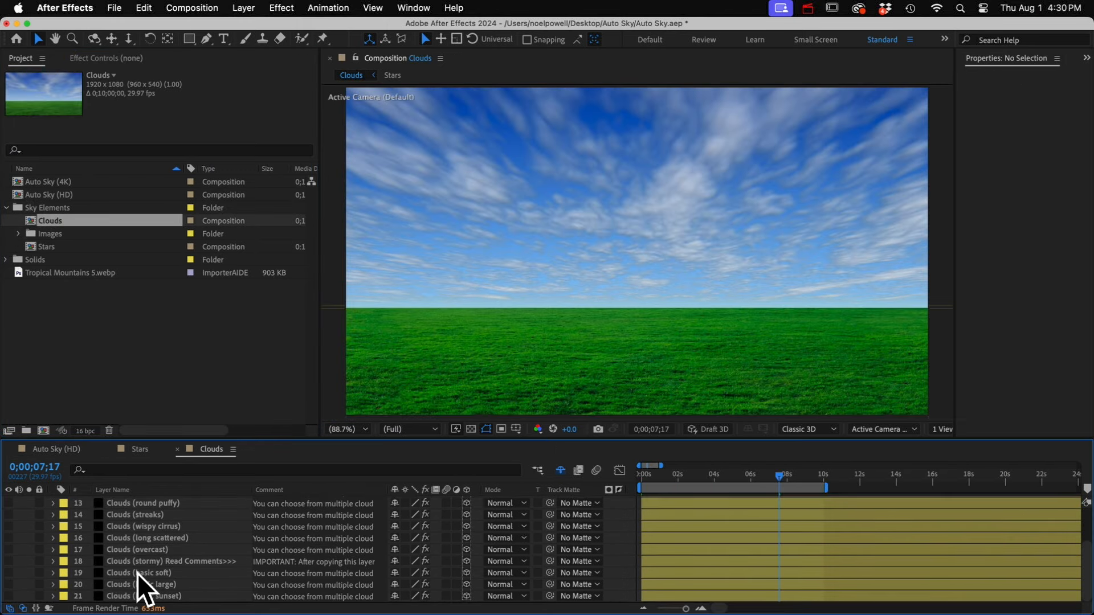
scroll(138, 573, "up", 3)
Step: Hide the speckled cirrocumulus clouds, preview the small scattered preset, and leave only the Clouds (streaks) layer visible
left_click(8, 525)
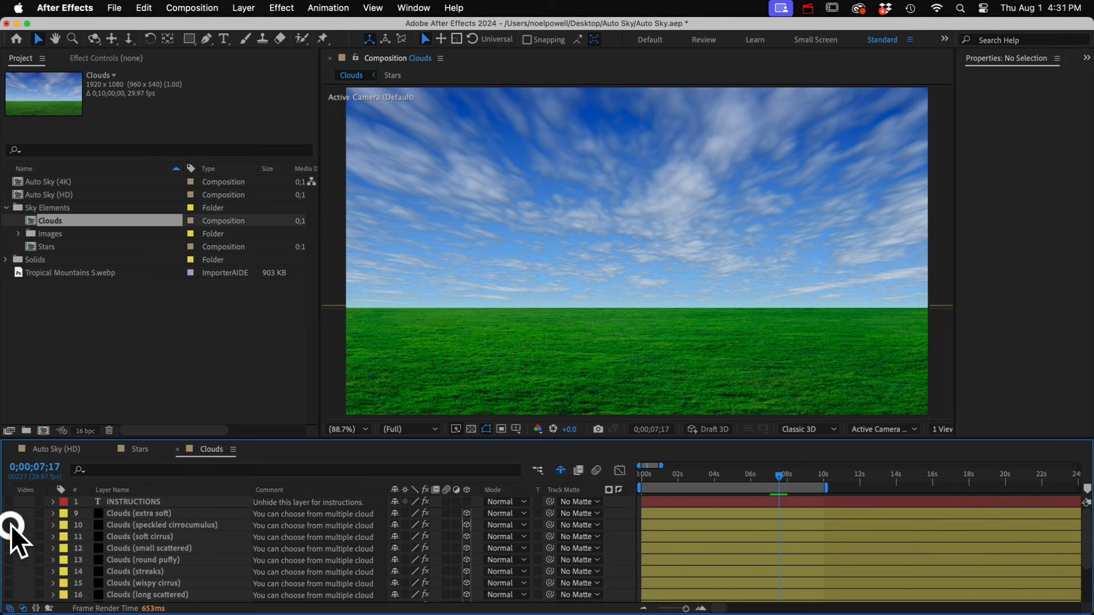
left_click(9, 549)
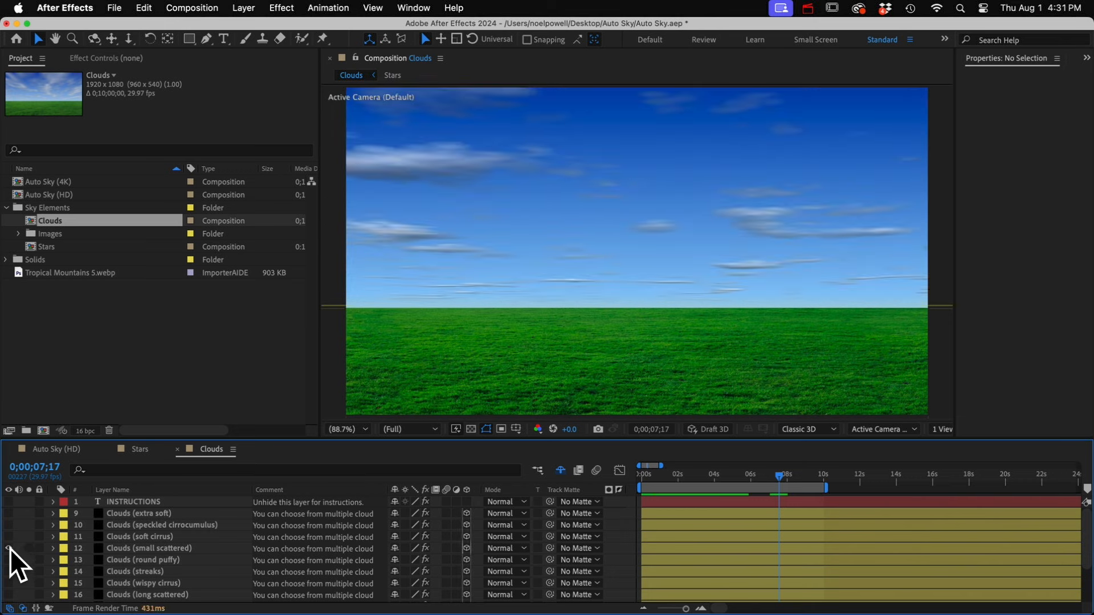
left_click(8, 548)
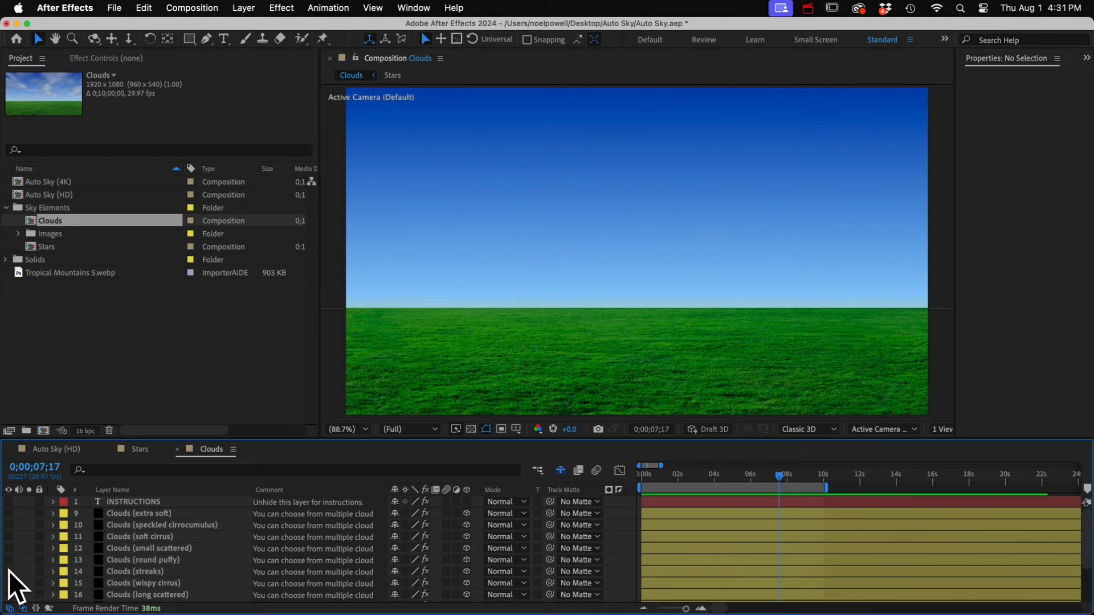
left_click(9, 571)
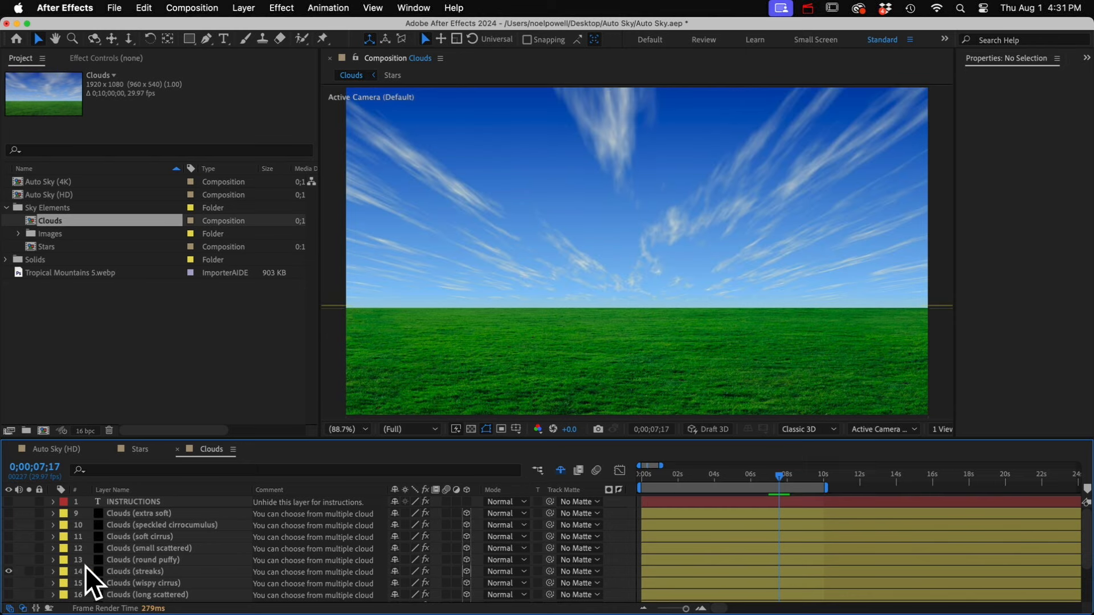
Step: Copy the Clouds (streaks) layer into Auto Sky (HD) just above the Moon layer and hide Clouds (wispy cirrus)
left_click(121, 569)
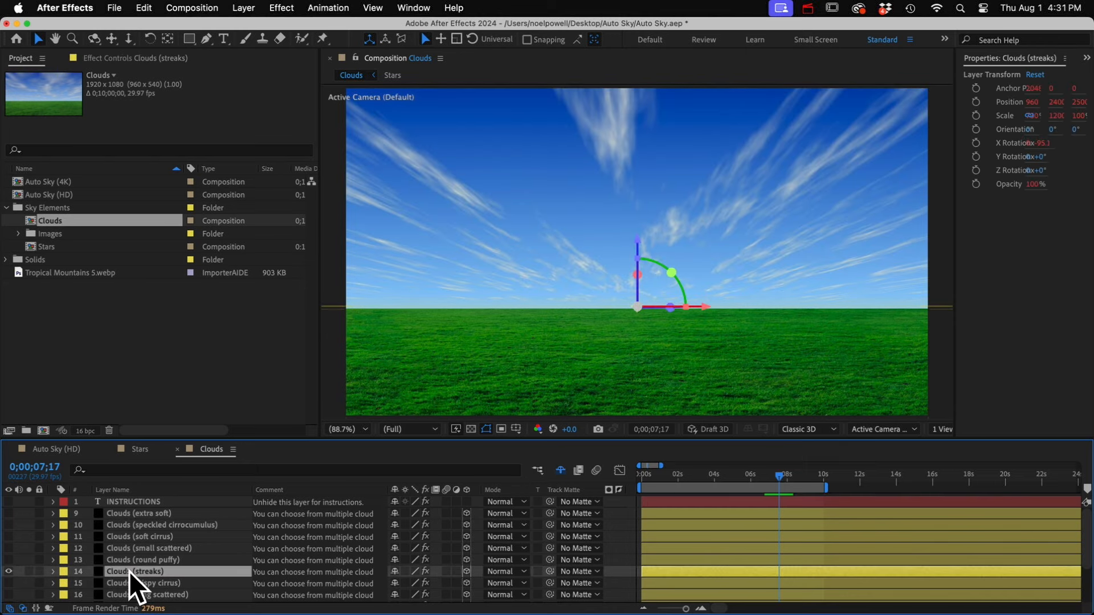
left_click(50, 450)
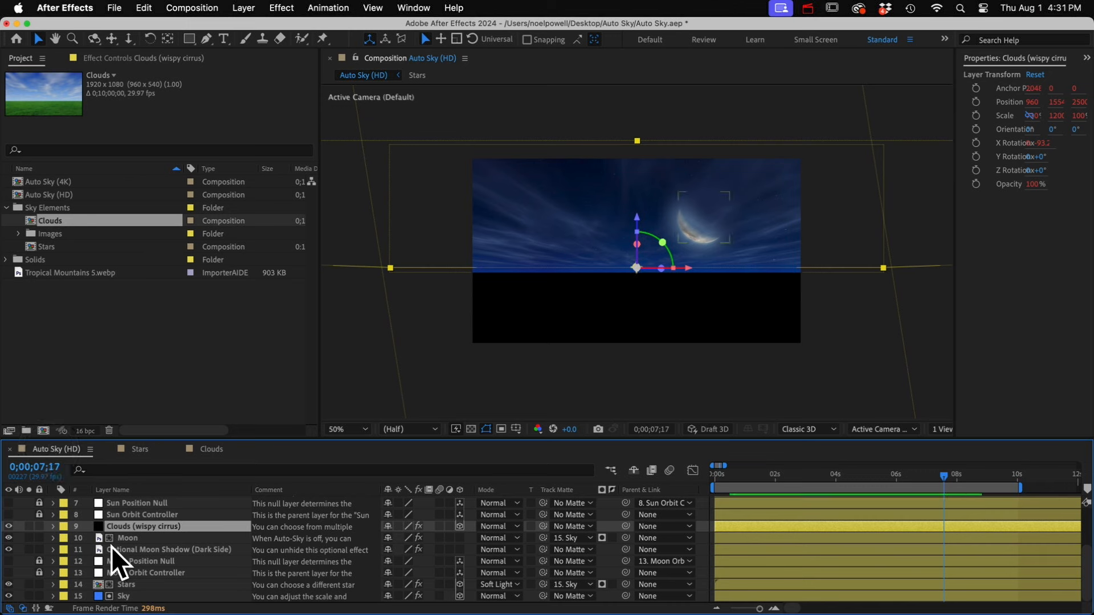
left_click(128, 538)
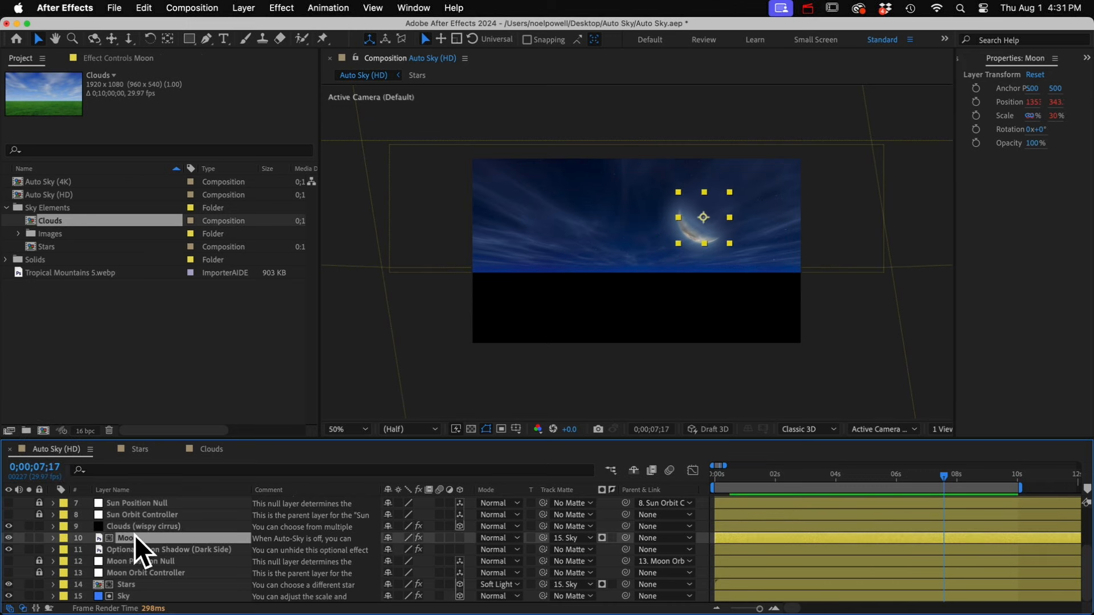
key("ctrl+v")
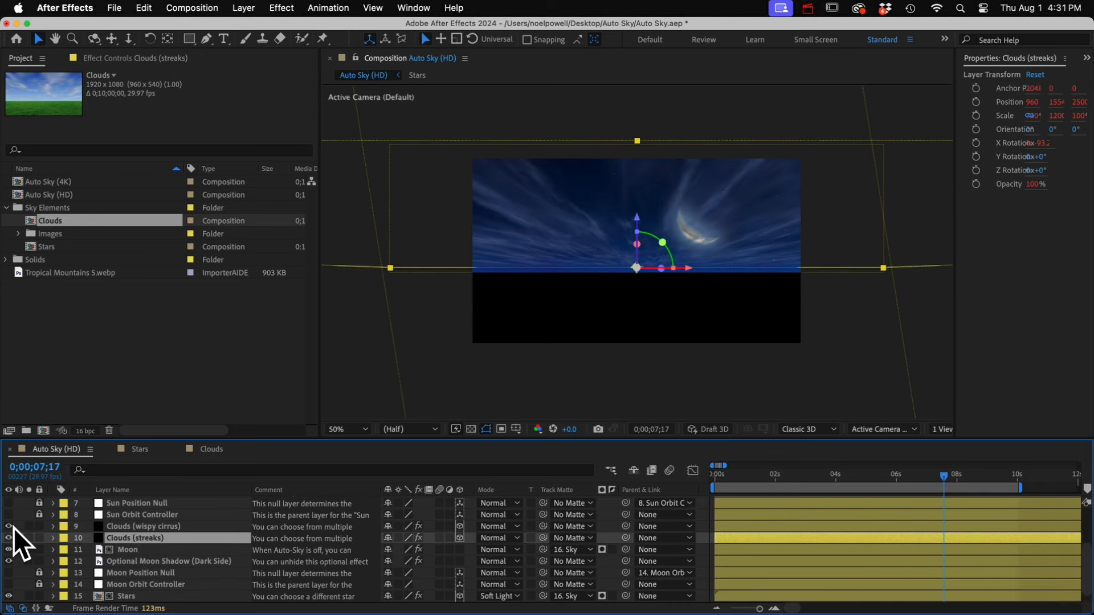
left_click(9, 527)
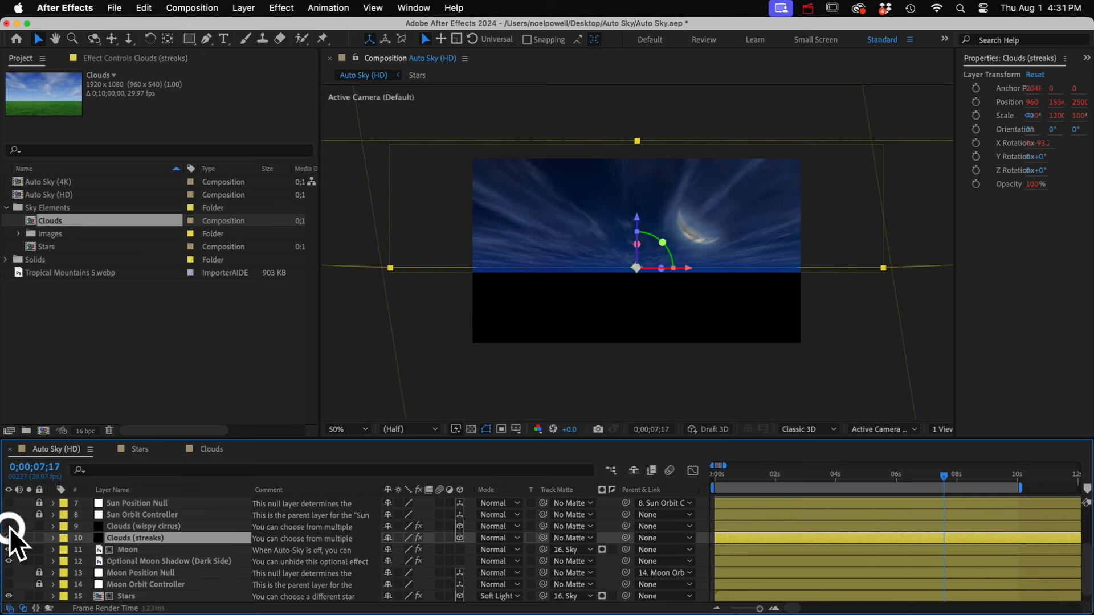
Step: Expand all Cloud Controls groups of the Clouds (streaks) layer and scrub back to 0;00;03;07 to check the cloud movement
left_click(119, 58)
left_click(50, 87)
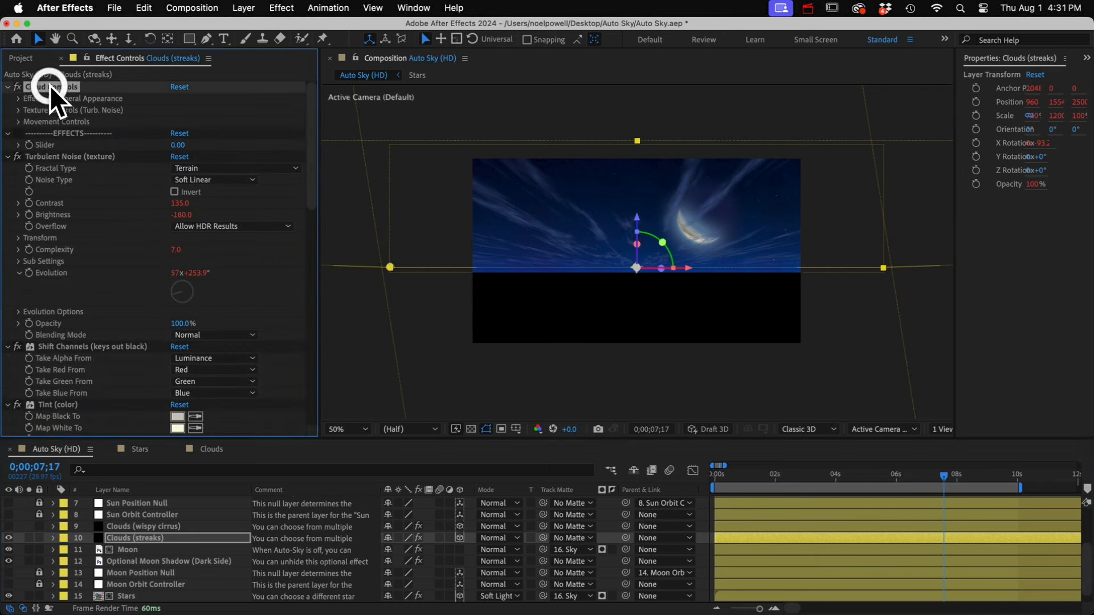
left_click(18, 99)
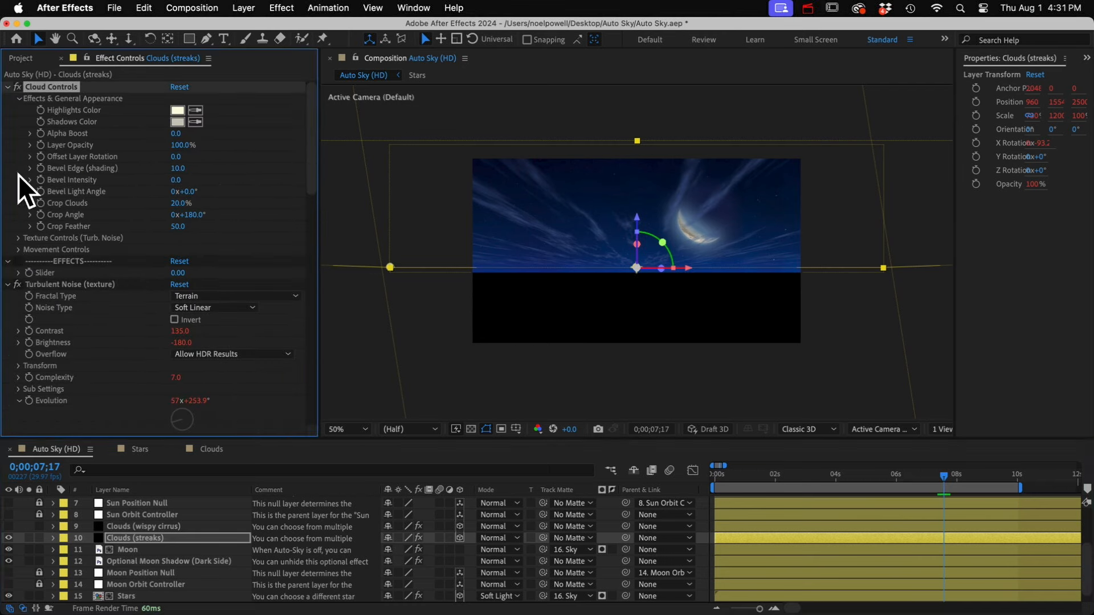
left_click(18, 237)
left_click(19, 389)
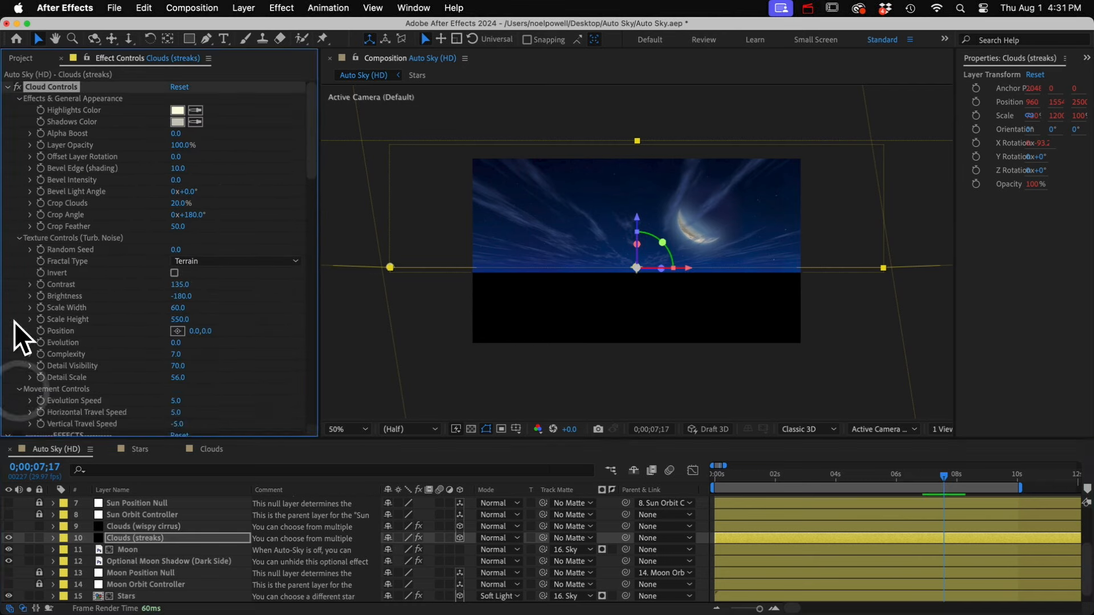
left_click(56, 390)
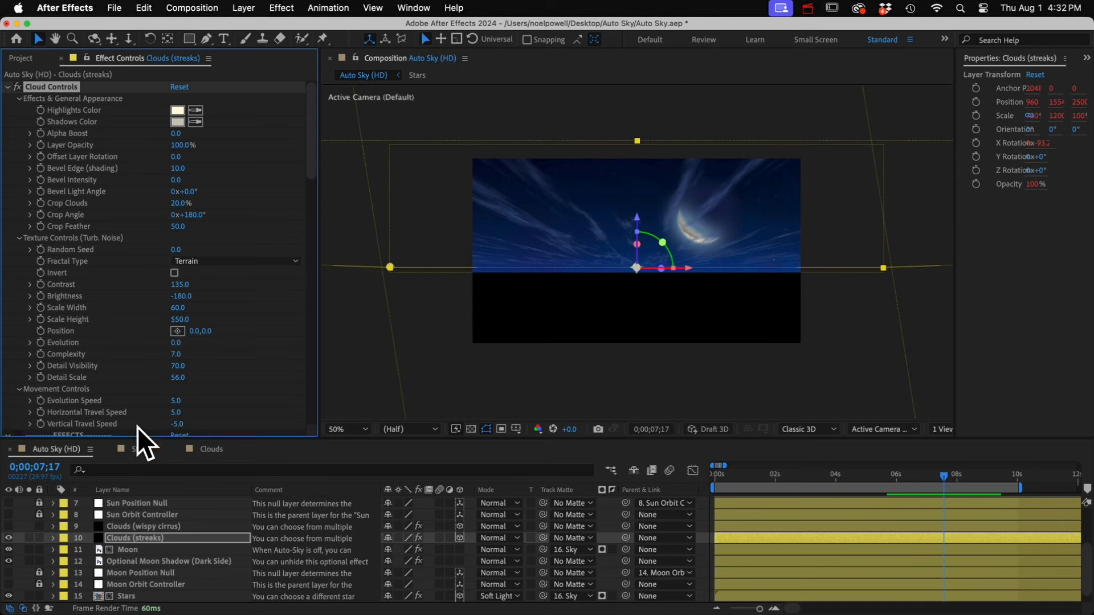
left_click_drag(940, 477, 813, 480)
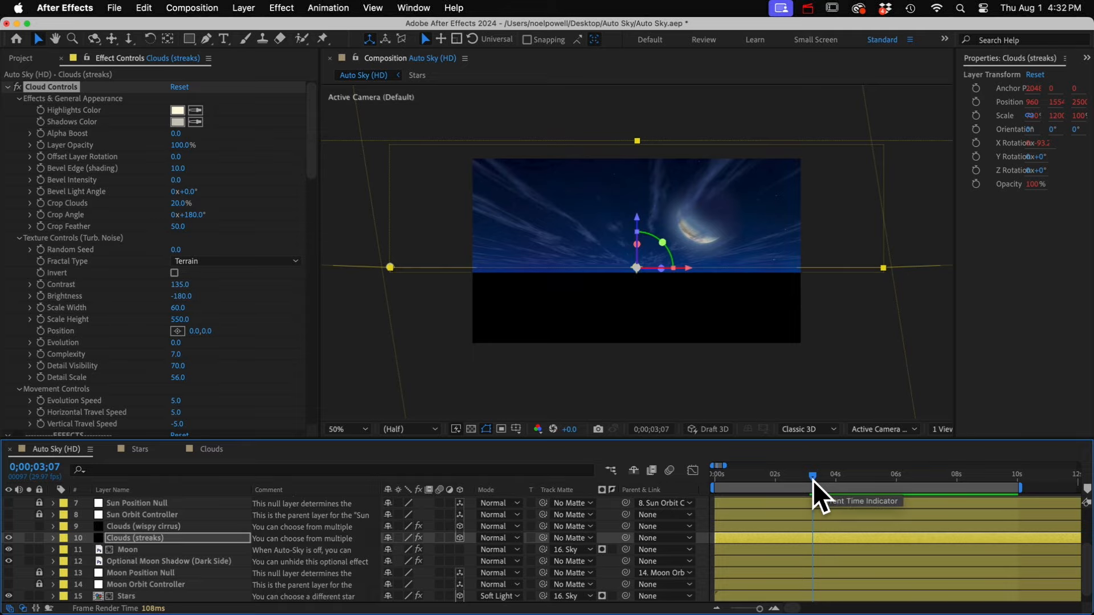